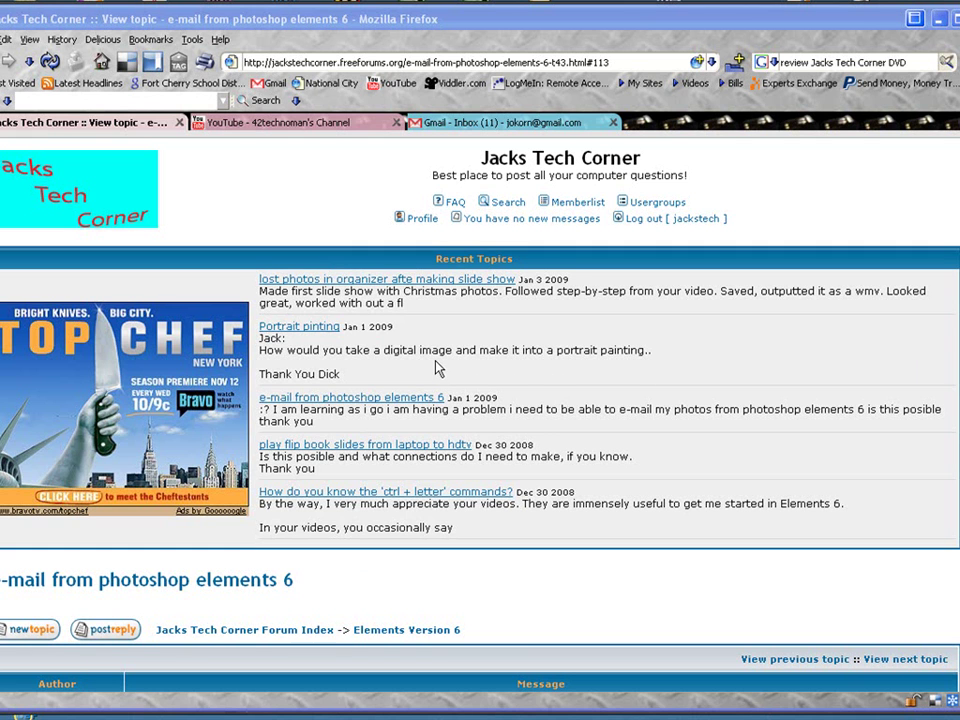
Scroll the forum topic to read the original question and the admin's reply about sharing
{"action": "scroll", "coordinate": [945, 281], "scroll_direction": "down", "scroll_amount": 5}
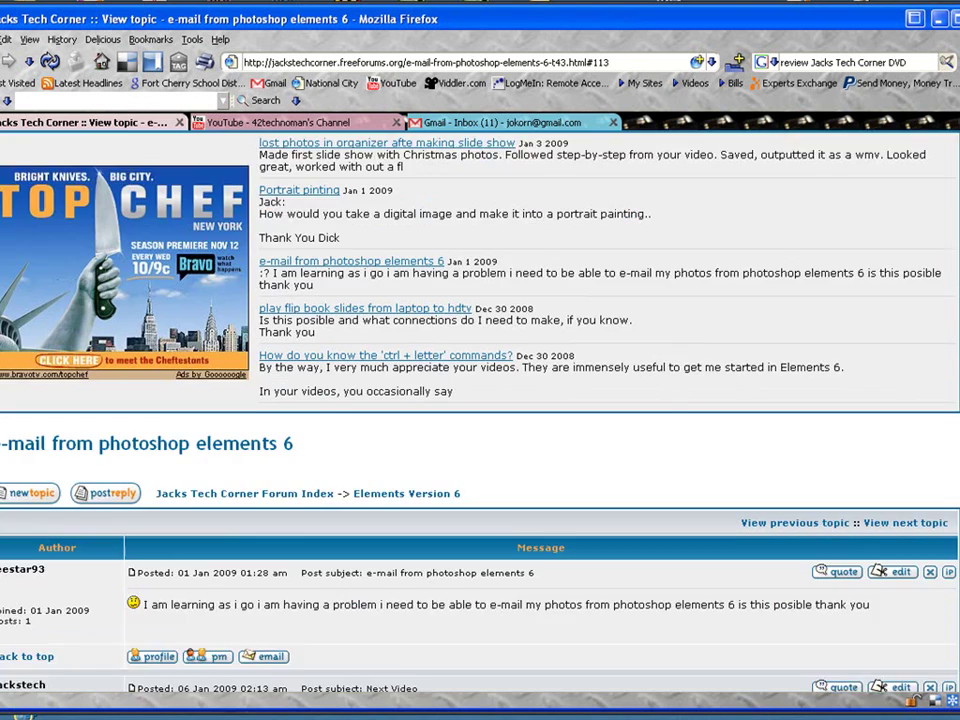
{"action": "scroll", "coordinate": [945, 281], "scroll_direction": "down", "scroll_amount": 2}
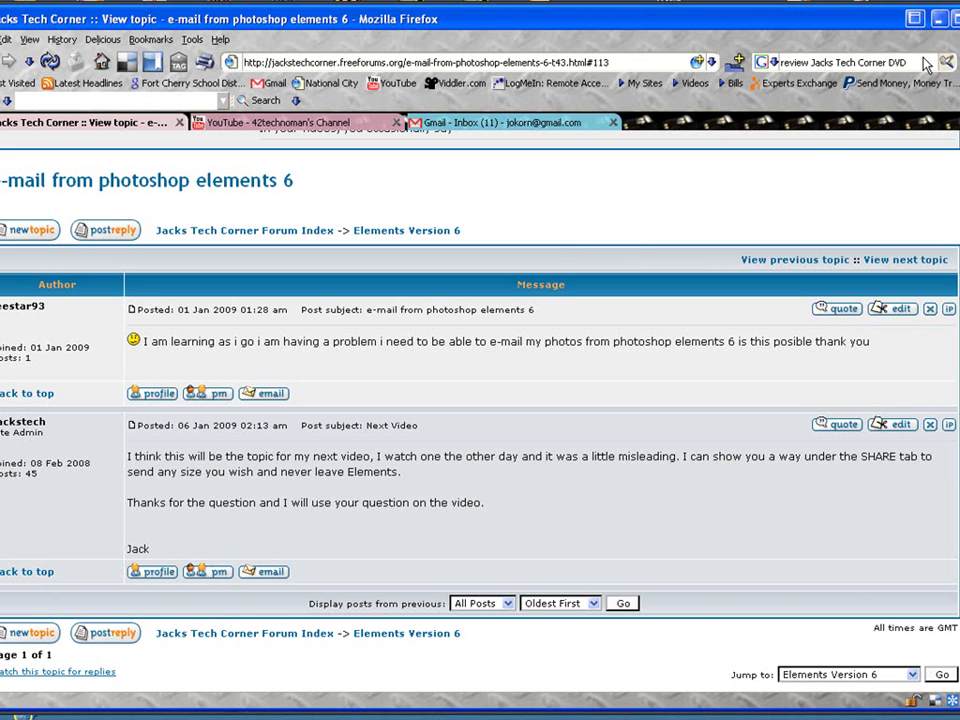
Minimize Firefox to reveal the Organizer and move through the photo grid from BeachDay
{"action": "left_click", "coordinate": [940, 19]}
{"action": "left_click", "coordinate": [615, 126]}
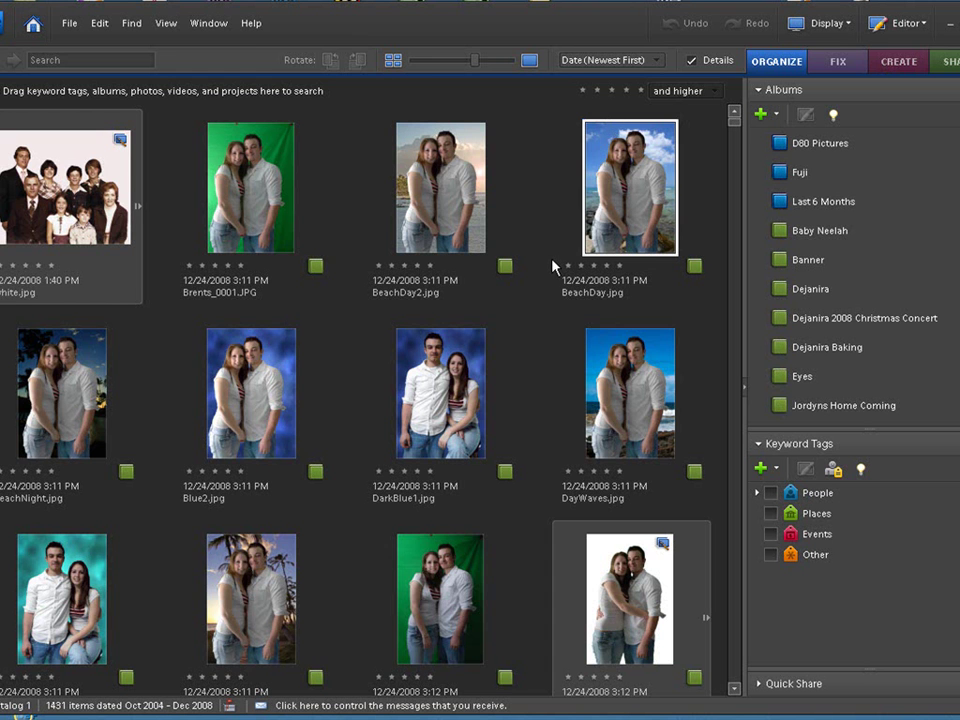
{"action": "scroll", "coordinate": [553, 267], "scroll_direction": "down", "scroll_amount": 1}
{"action": "key", "text": "Down"}
{"action": "key", "text": "Down"}
{"action": "key", "text": "Left"}
Scroll the Albums panel and open the Knome album of 64 gnome photos
{"action": "scroll", "coordinate": [508, 321], "scroll_direction": "down", "scroll_amount": 1}
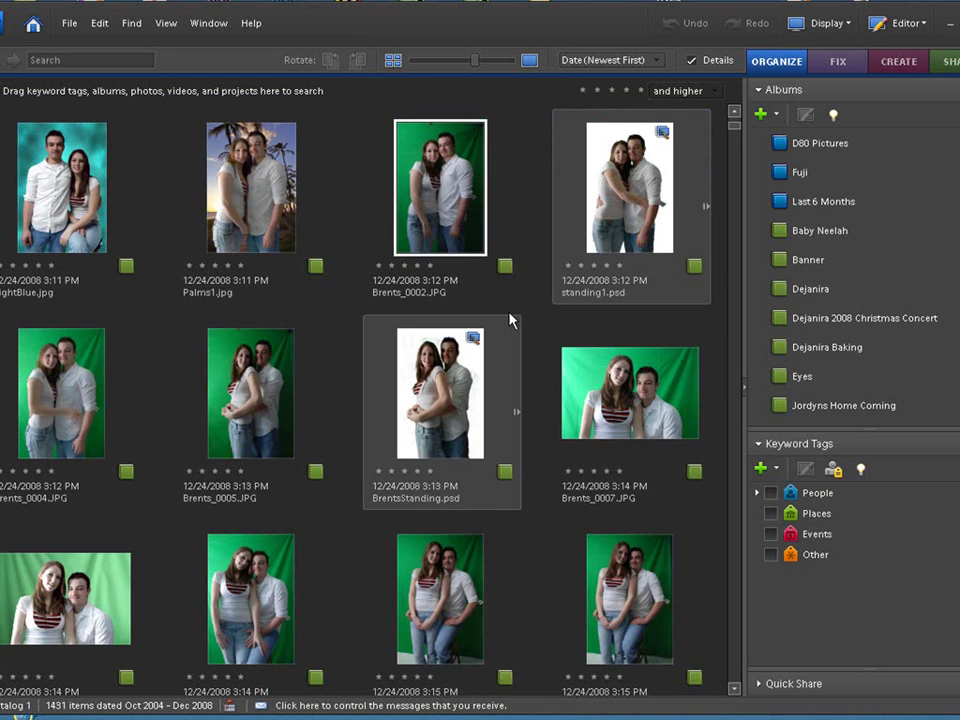
{"action": "scroll", "coordinate": [510, 320], "scroll_direction": "down", "scroll_amount": 5}
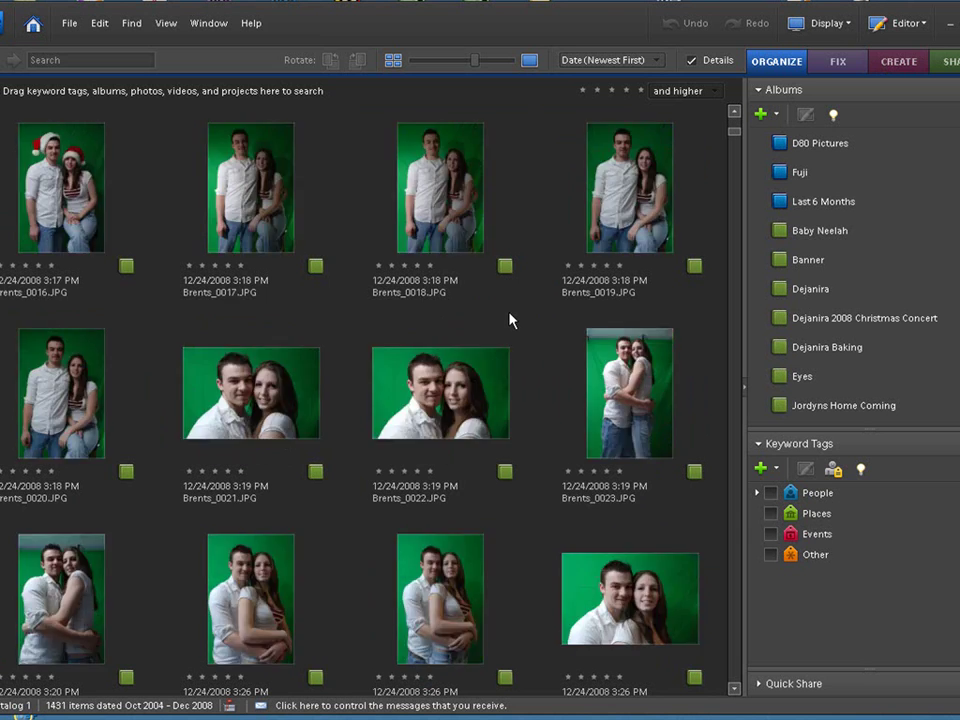
{"action": "scroll", "coordinate": [510, 320], "scroll_direction": "down", "scroll_amount": 2}
{"action": "scroll", "coordinate": [510, 320], "scroll_direction": "down", "scroll_amount": 7}
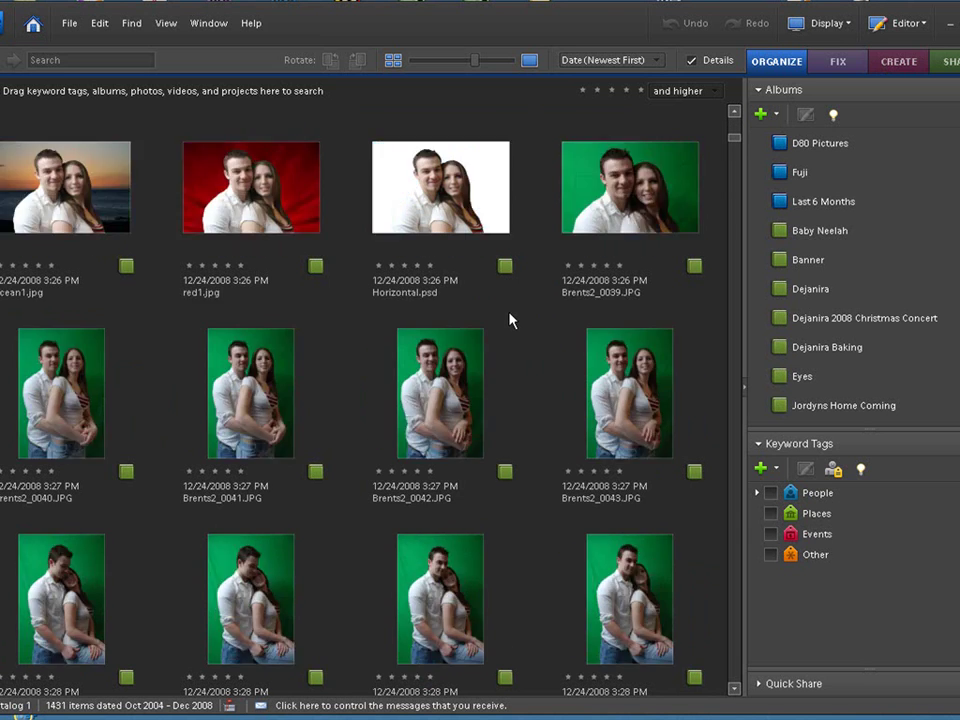
{"action": "scroll", "coordinate": [510, 320], "scroll_direction": "down", "scroll_amount": 1}
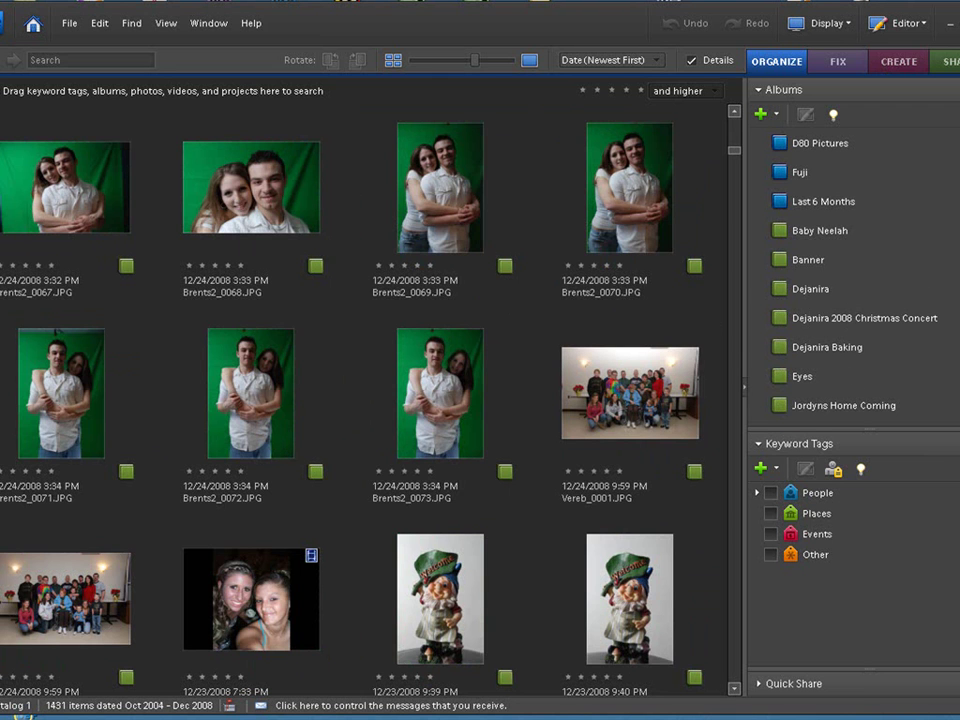
{"action": "scroll", "coordinate": [850, 270], "scroll_direction": "down", "scroll_amount": 3}
{"action": "scroll", "coordinate": [806, 213], "scroll_direction": "down", "scroll_amount": 2}
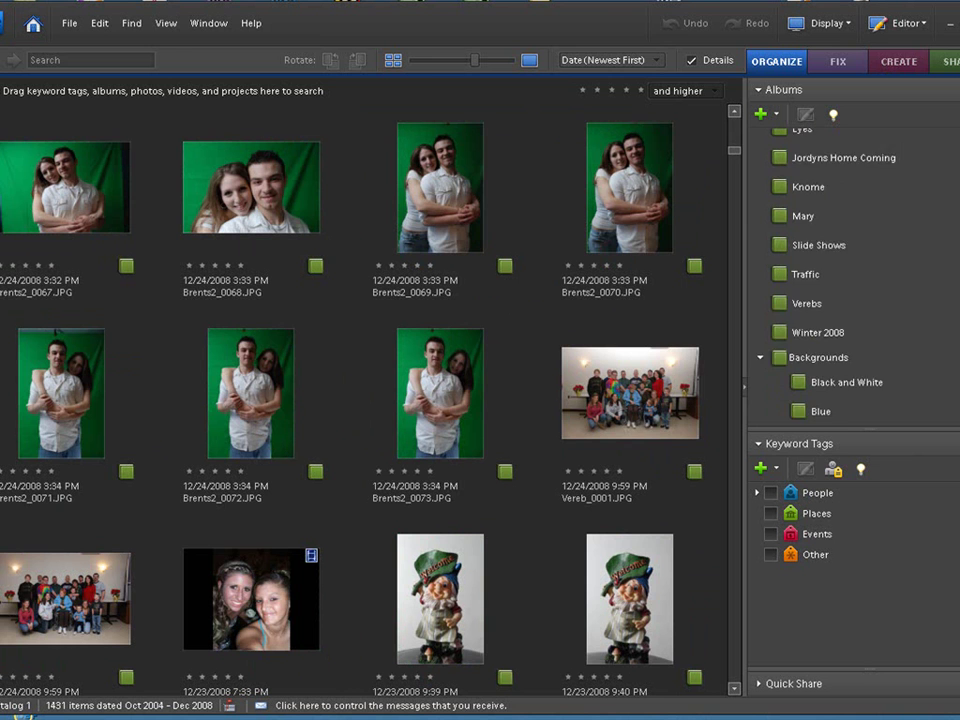
{"action": "scroll", "coordinate": [806, 213], "scroll_direction": "up", "scroll_amount": 2}
{"action": "left_click", "coordinate": [806, 211]}
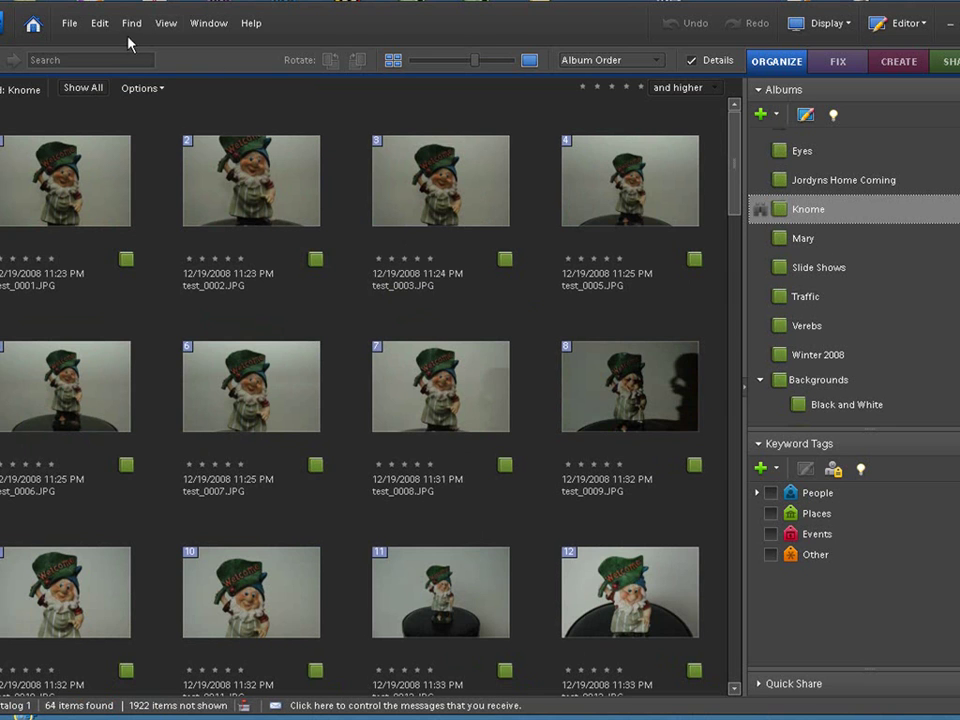
Open the Sharing page of Edit > Preferences and reposition the Preferences window
{"action": "left_click", "coordinate": [166, 24]}
{"action": "mouse_move", "coordinate": [106, 25]}
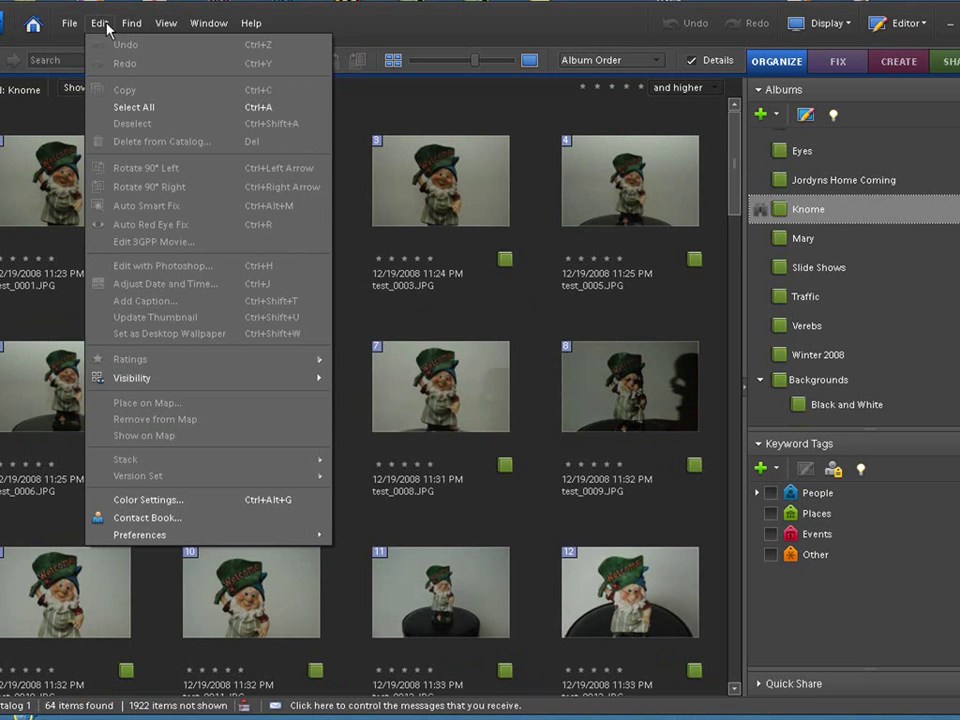
{"action": "mouse_move", "coordinate": [158, 538]}
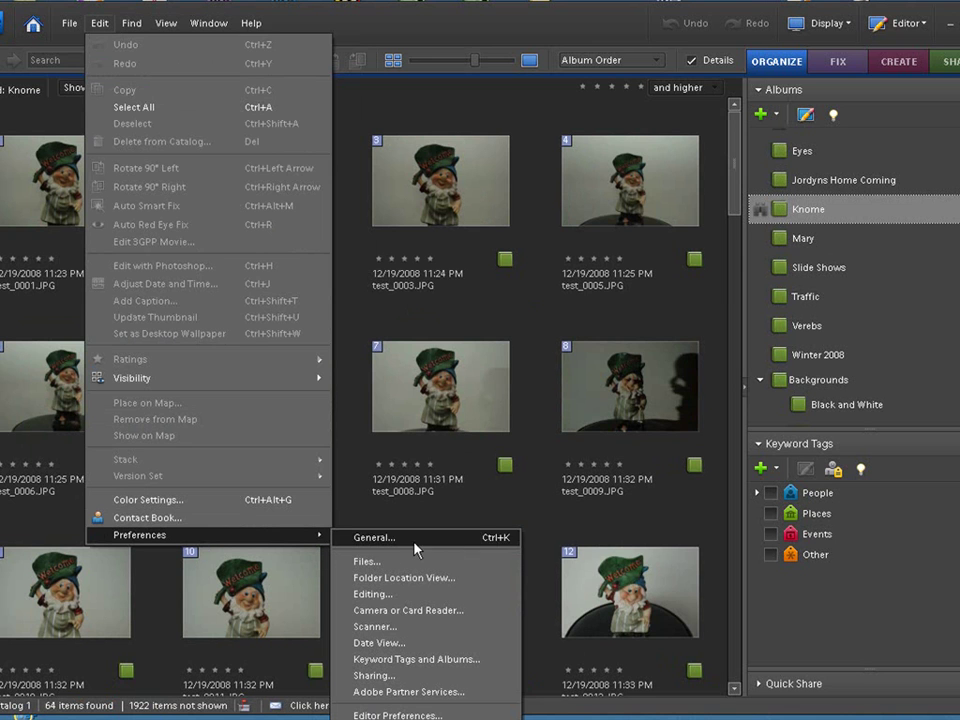
{"action": "left_click", "coordinate": [376, 676]}
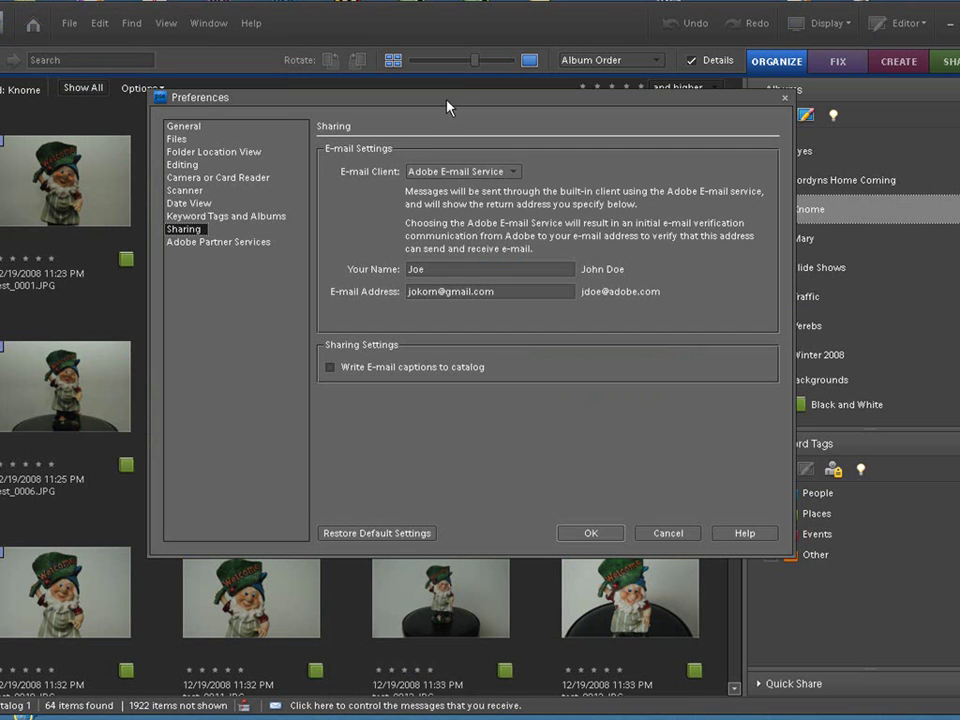
{"action": "left_click_drag", "start_coordinate": [447, 107], "coordinate": [400, 121]}
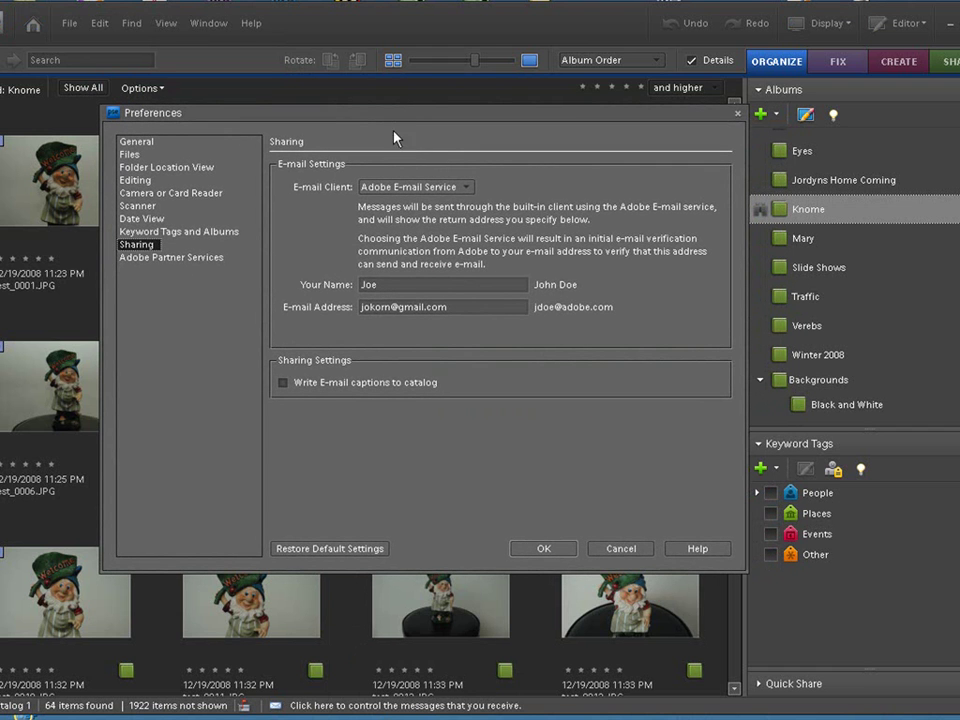
Replace the Your Name field with the sender's name and view the E-mail Client choices
{"action": "left_click_drag", "start_coordinate": [382, 285], "coordinate": [337, 290]}
{"action": "type", "text": "JAck"}
{"action": "key", "text": "BackSpace"}
{"action": "key", "text": "BackSpace"}
{"action": "key", "text": "BackSpace"}
{"action": "type", "text": "ack"}
{"action": "left_click", "coordinate": [466, 190]}
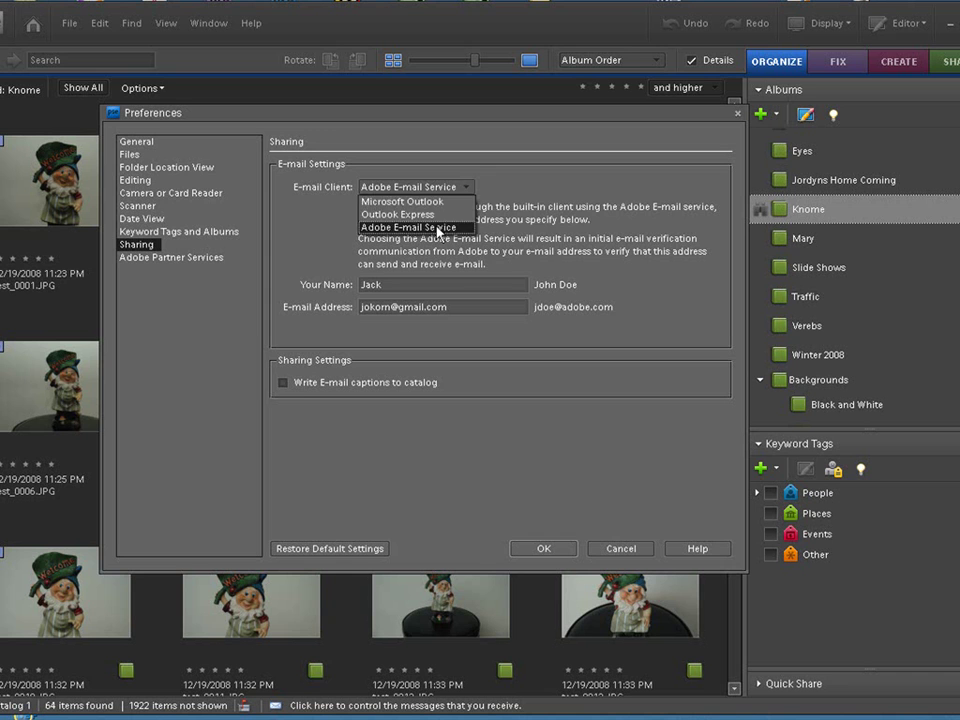
Keep Adobe E-mail Service as e-mail client, check the sender address, and save with OK
{"action": "left_click", "coordinate": [437, 228]}
{"action": "left_click", "coordinate": [465, 188]}
{"action": "left_click", "coordinate": [462, 226]}
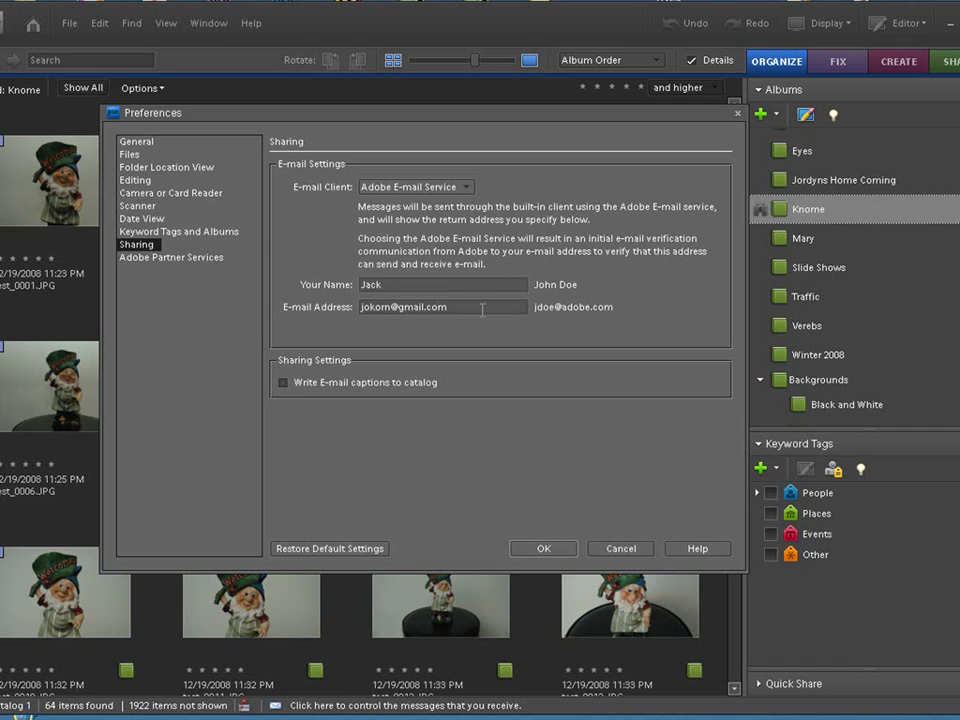
{"action": "key", "text": "shift+Home"}
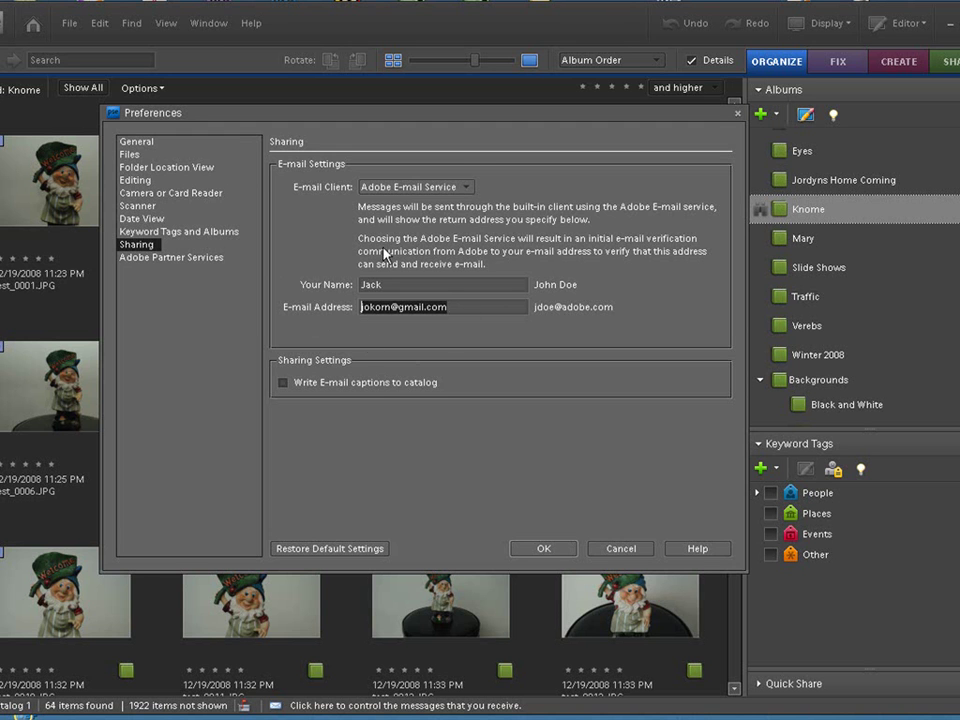
{"action": "left_click", "coordinate": [541, 548]}
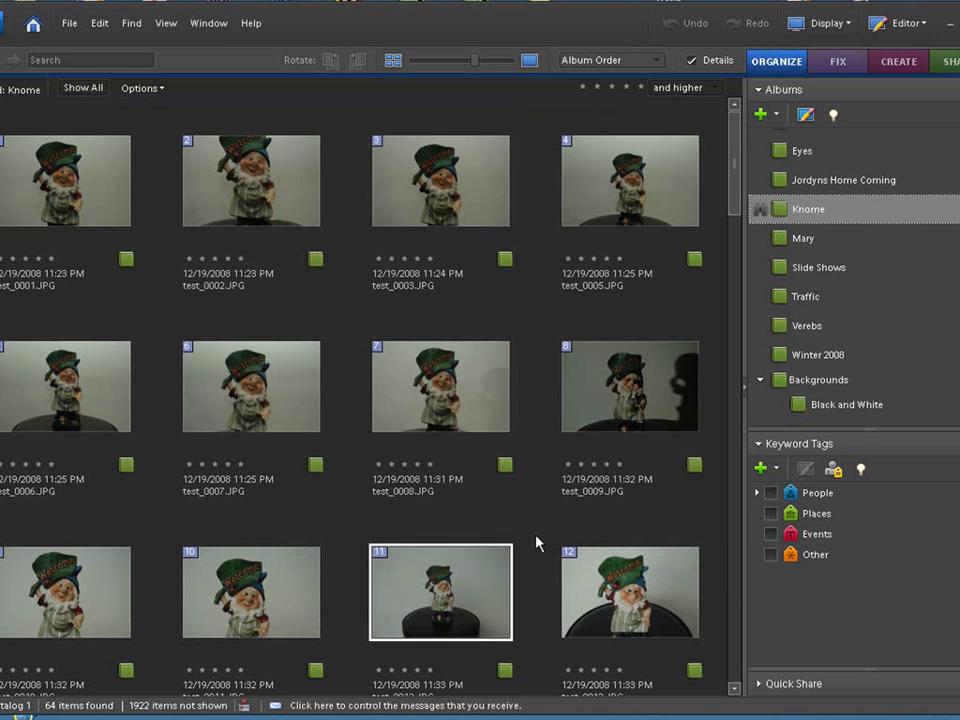
Select gnome photos test_0017.JPG and test_0007.JPG and start a Photo Mail from Share
{"action": "left_click", "coordinate": [517, 310]}
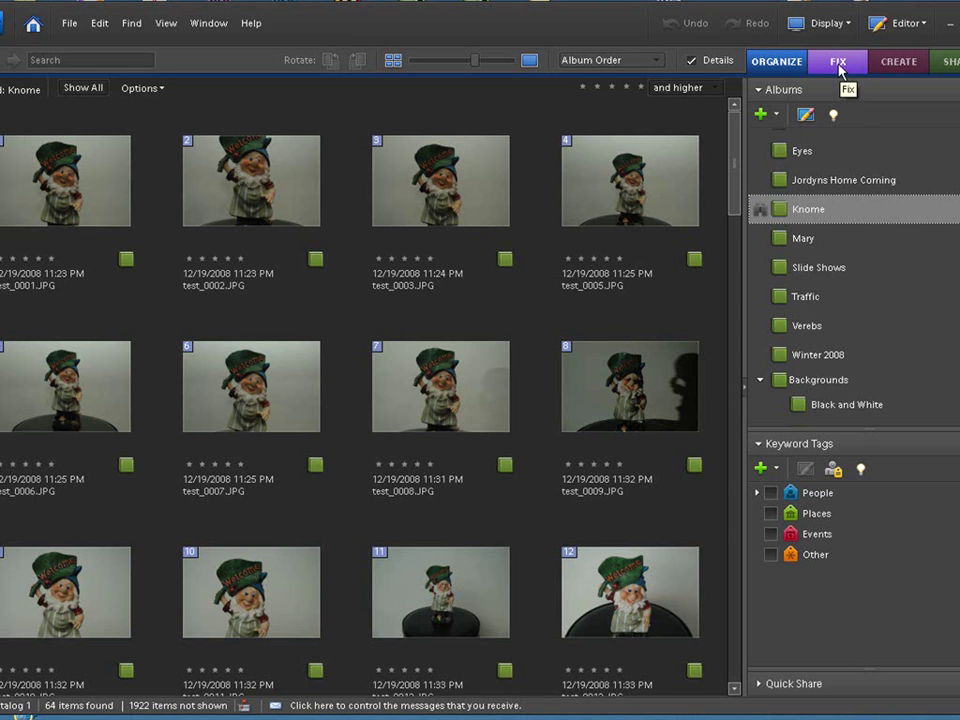
{"action": "left_click", "coordinate": [950, 62]}
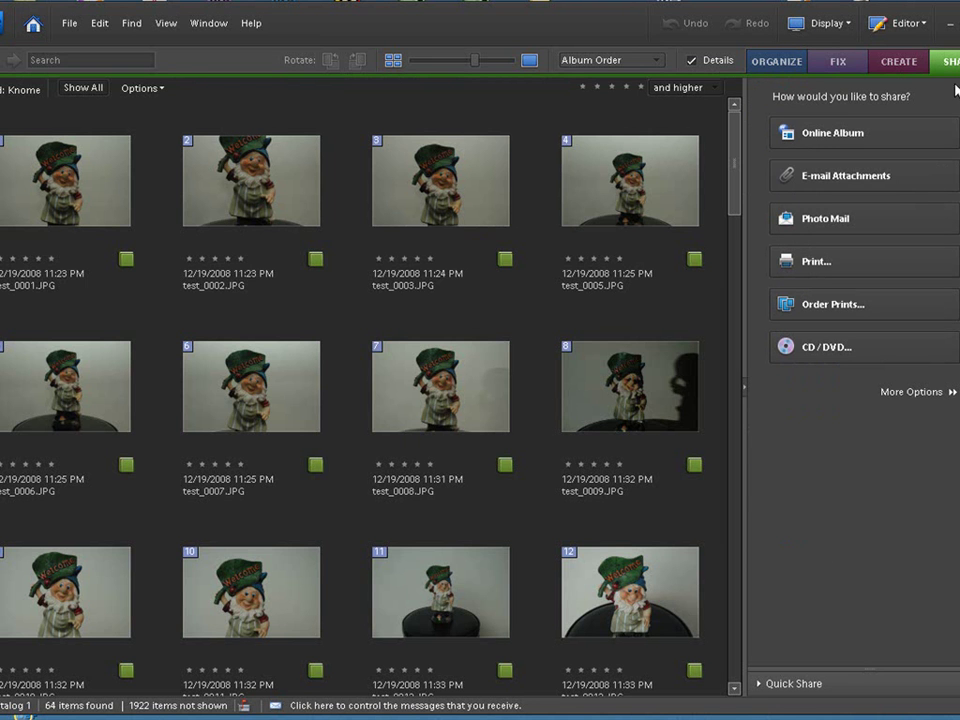
{"action": "left_click_drag", "start_coordinate": [737, 176], "coordinate": [738, 279]}
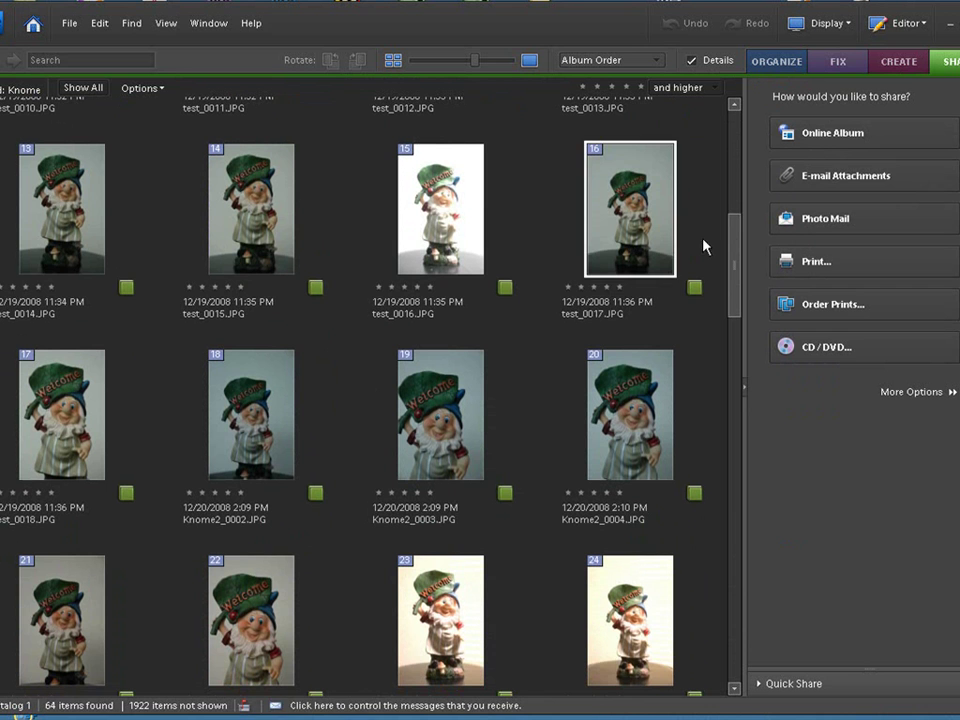
{"action": "left_click", "coordinate": [664, 221]}
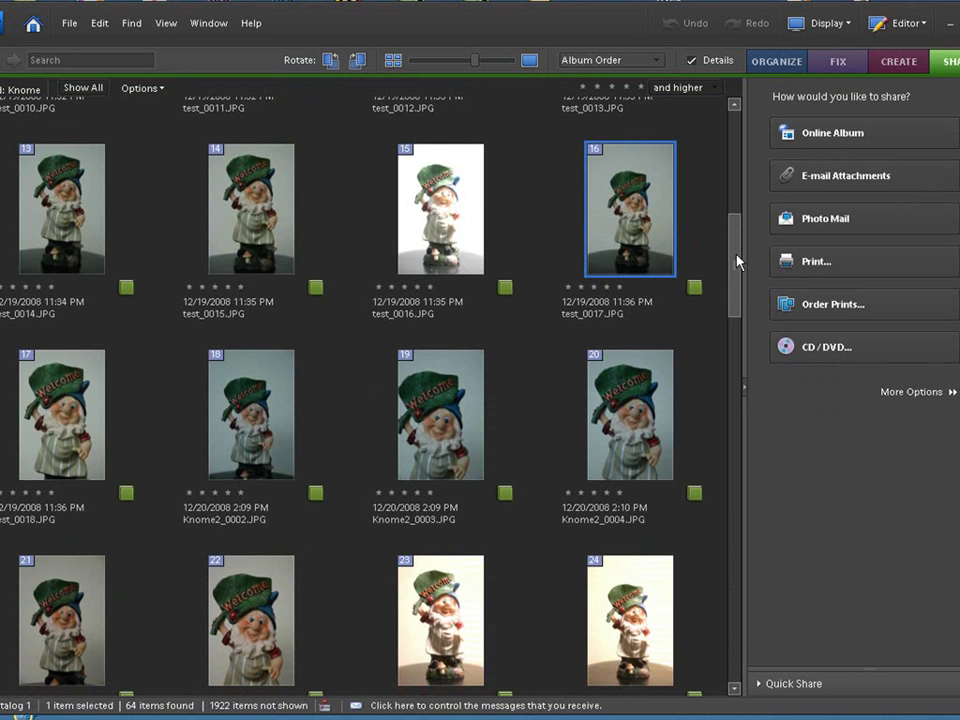
{"action": "left_click_drag", "start_coordinate": [737, 262], "coordinate": [768, 196]}
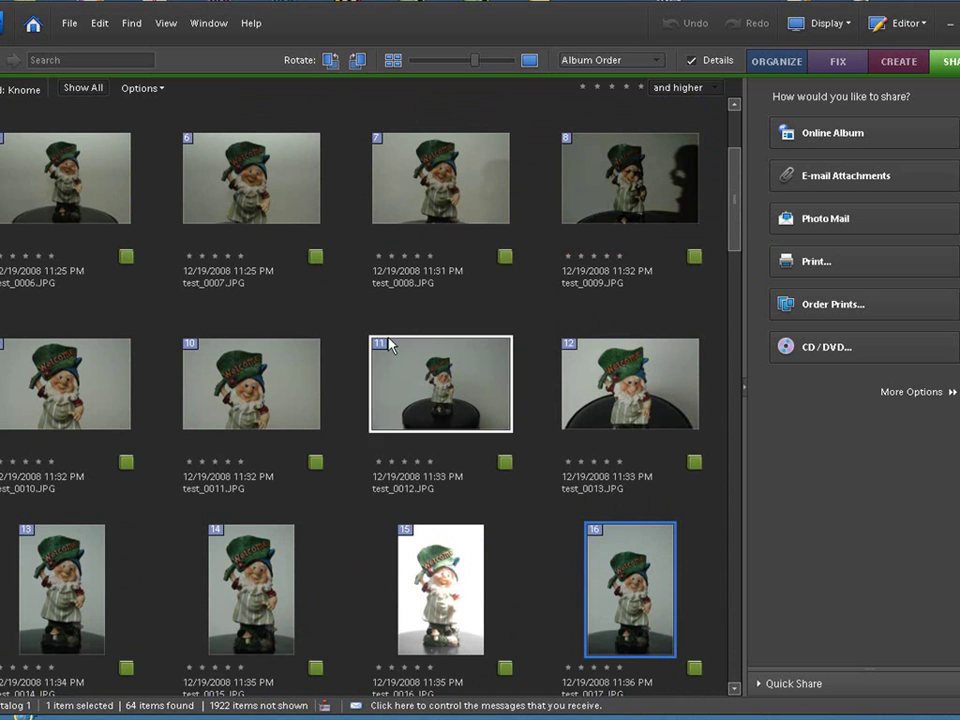
{"action": "left_click", "coordinate": [272, 172], "text": "ctrl"}
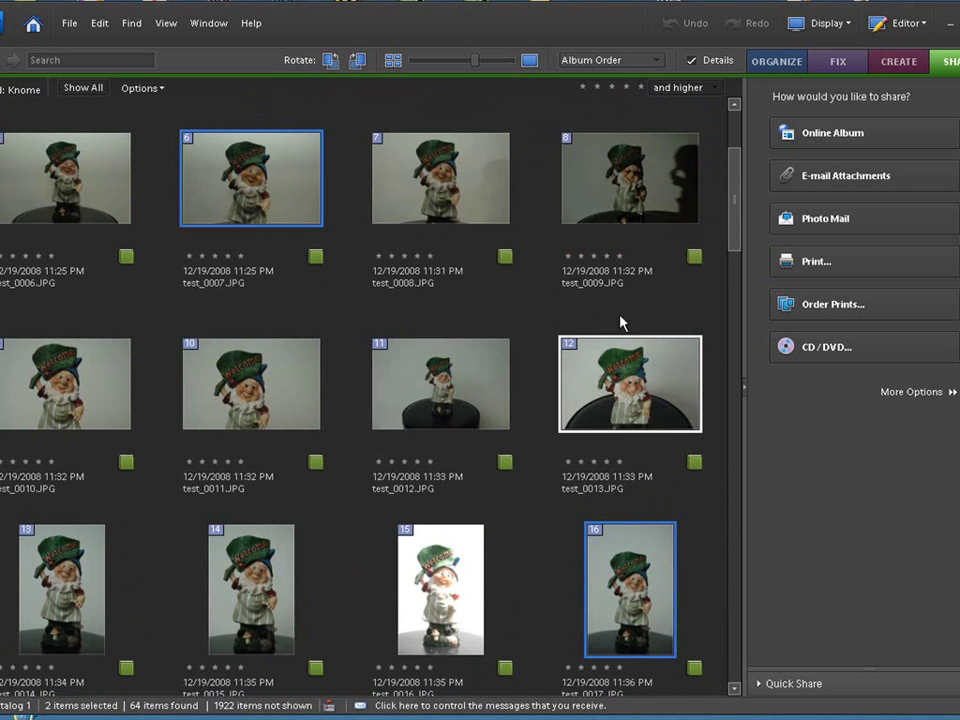
{"action": "left_click", "coordinate": [886, 393]}
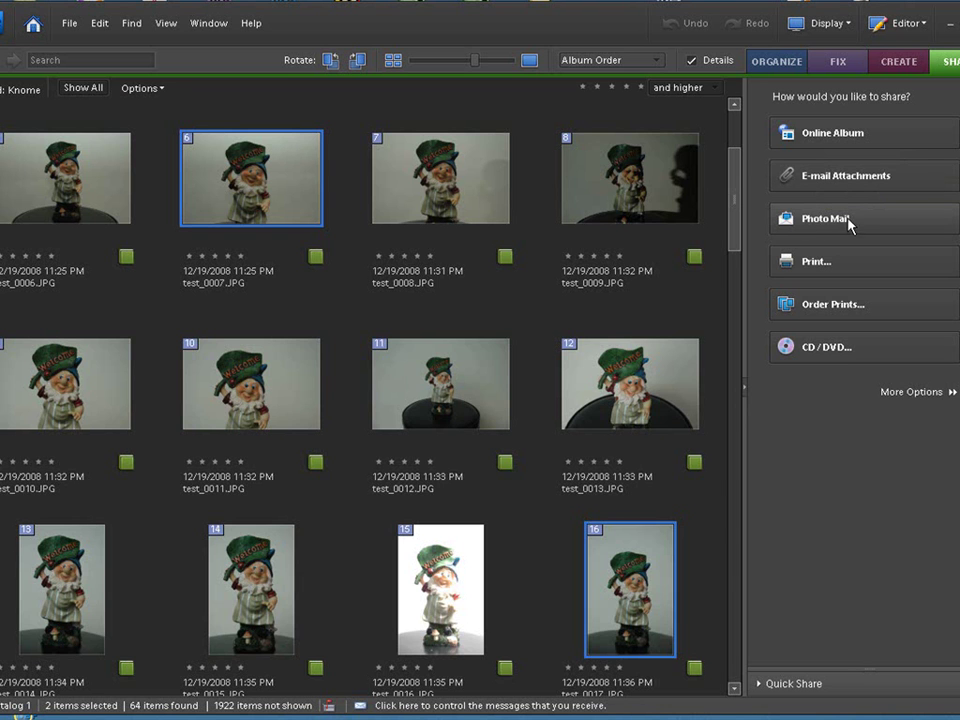
{"action": "left_click", "coordinate": [822, 222]}
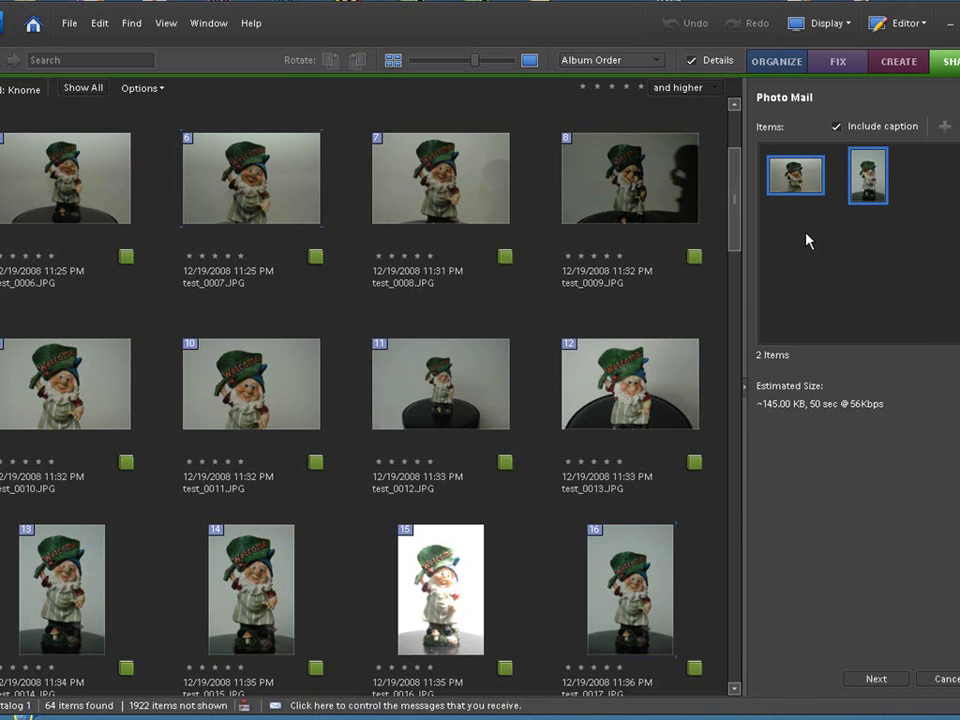
Advance the two-photo Photo Mail to its message and recipients page with Next
{"action": "left_click", "coordinate": [600, 185]}
Tick one contact as recipient and change the message to 'Here are the pictures for you.'
{"action": "left_click", "coordinate": [876, 680]}
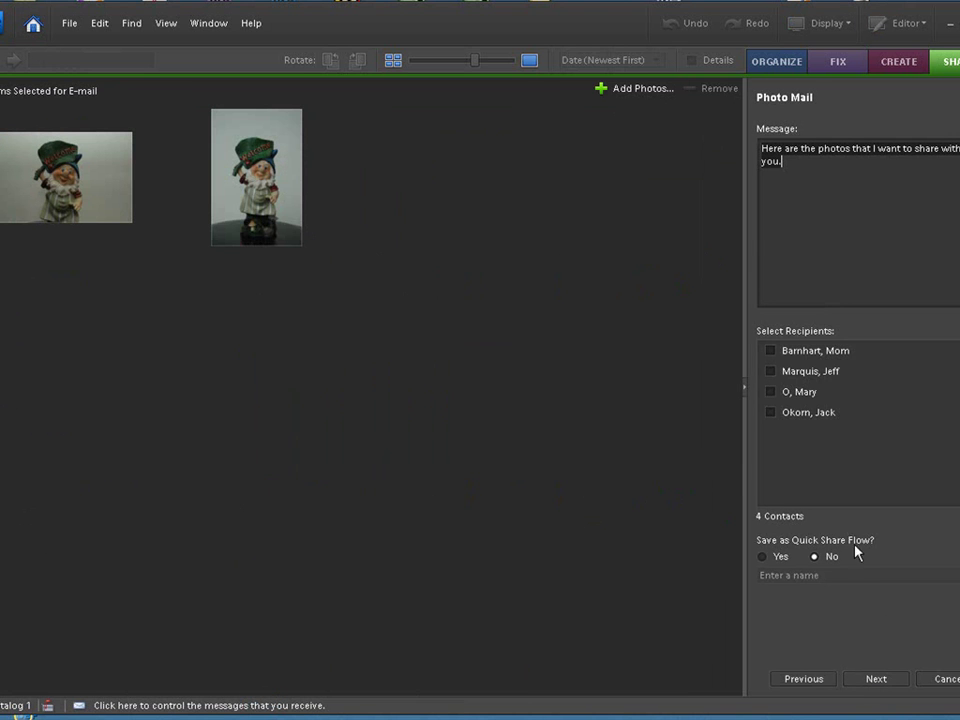
{"action": "left_click", "coordinate": [771, 413]}
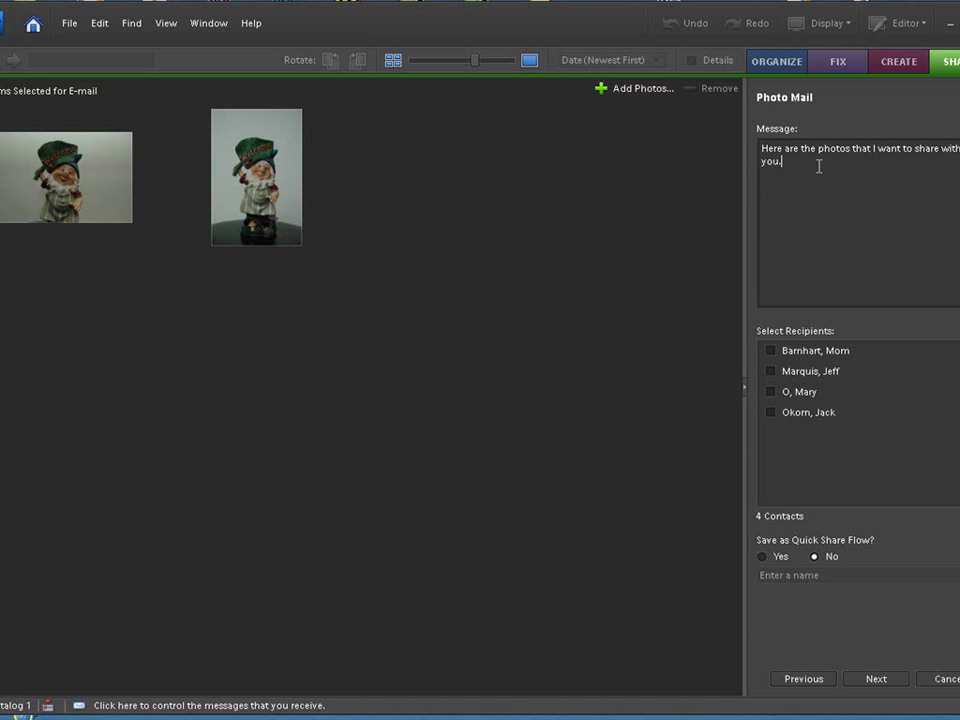
{"action": "left_click", "coordinate": [758, 148]}
{"action": "key", "text": "ctrl+a"}
{"action": "type", "text": "P"}
{"action": "type", "text": "ere are the pi"}
{"action": "type", "text": "cture for you."}
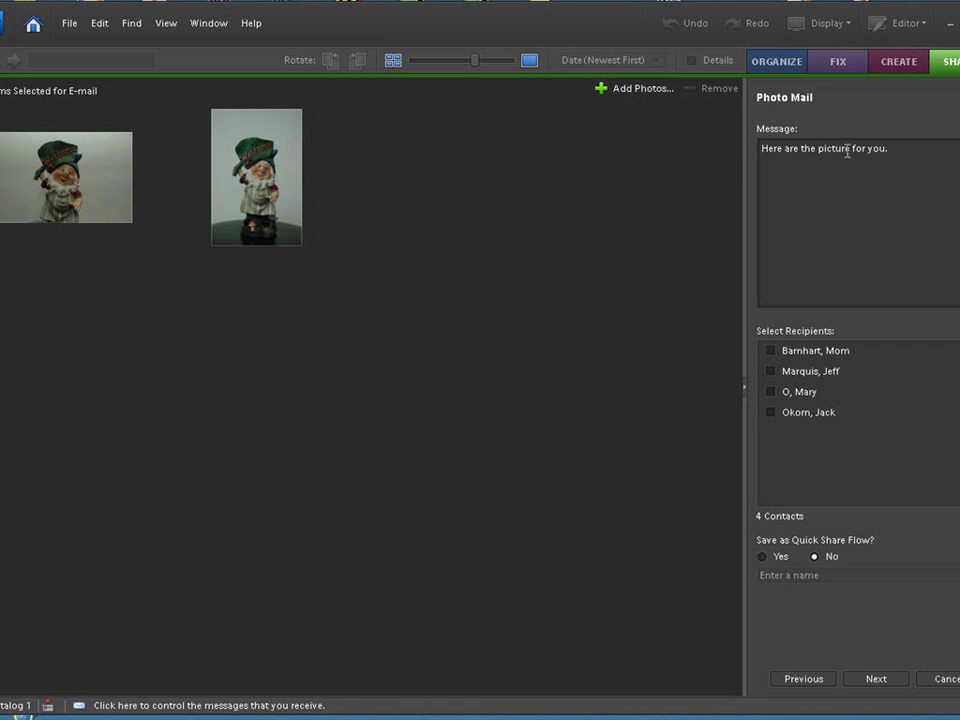
{"action": "type", "text": "s"}
Open the Stationery & Layouts Wizard and move its window up and left
{"action": "left_click", "coordinate": [868, 678]}
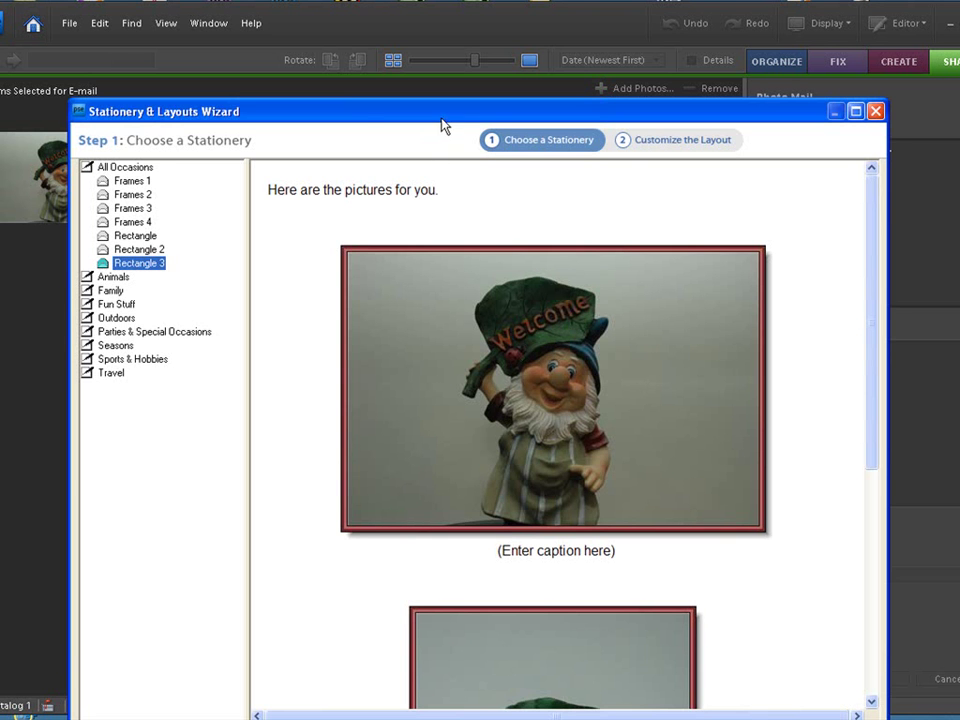
{"action": "left_click_drag", "start_coordinate": [442, 122], "coordinate": [416, 44]}
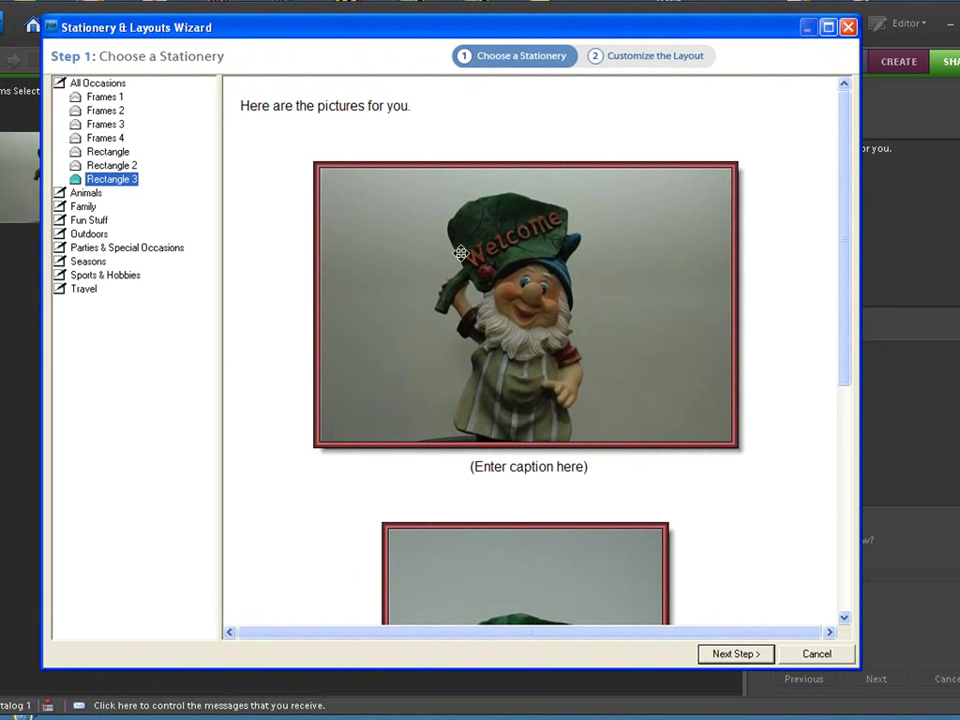
{"action": "left_click_drag", "start_coordinate": [838, 210], "coordinate": [853, 256]}
Caption the first gnome photo 'Here I am' and the second 'Visit Me Often'
{"action": "left_click", "coordinate": [542, 429]}
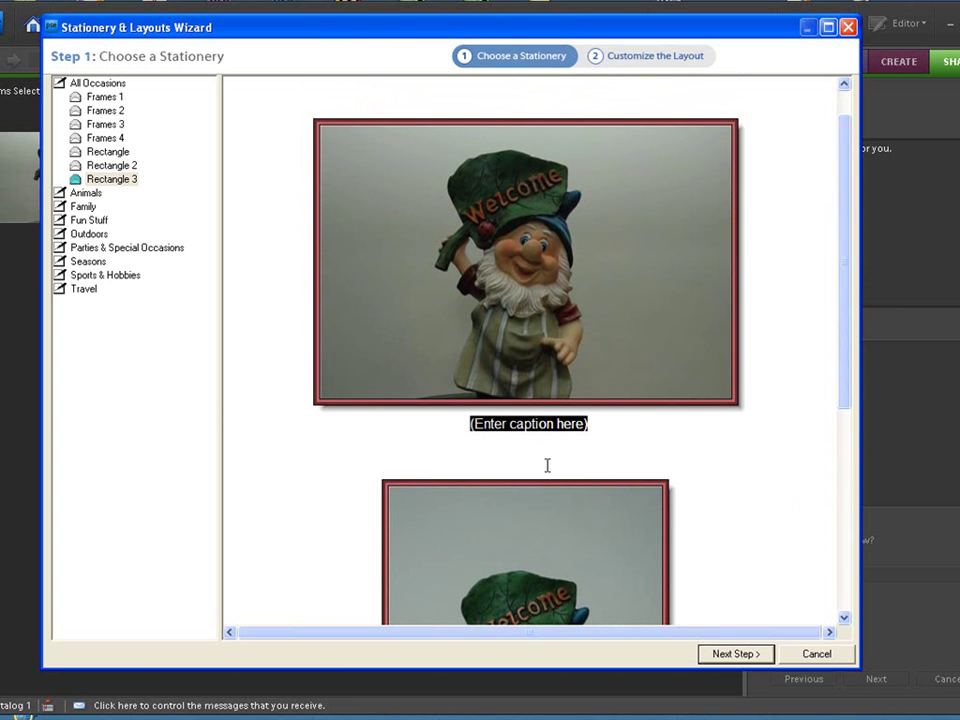
{"action": "type", "text": "Here I am"}
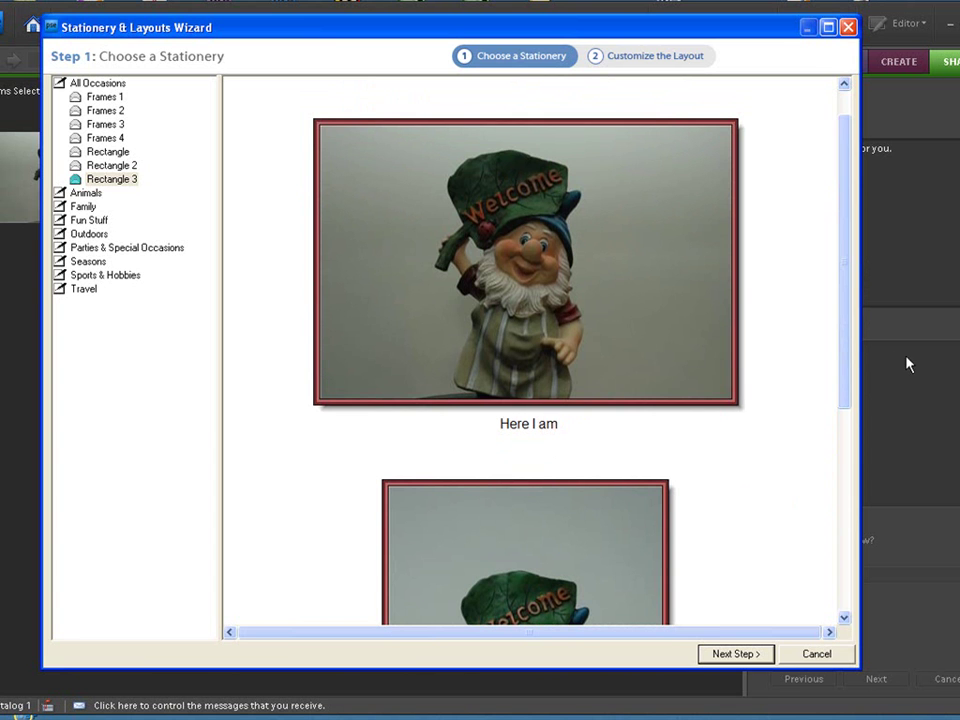
{"action": "scroll", "coordinate": [848, 340], "scroll_direction": "down", "scroll_amount": 1}
{"action": "left_click_drag", "start_coordinate": [848, 340], "coordinate": [806, 546]}
{"action": "left_click", "coordinate": [551, 550]}
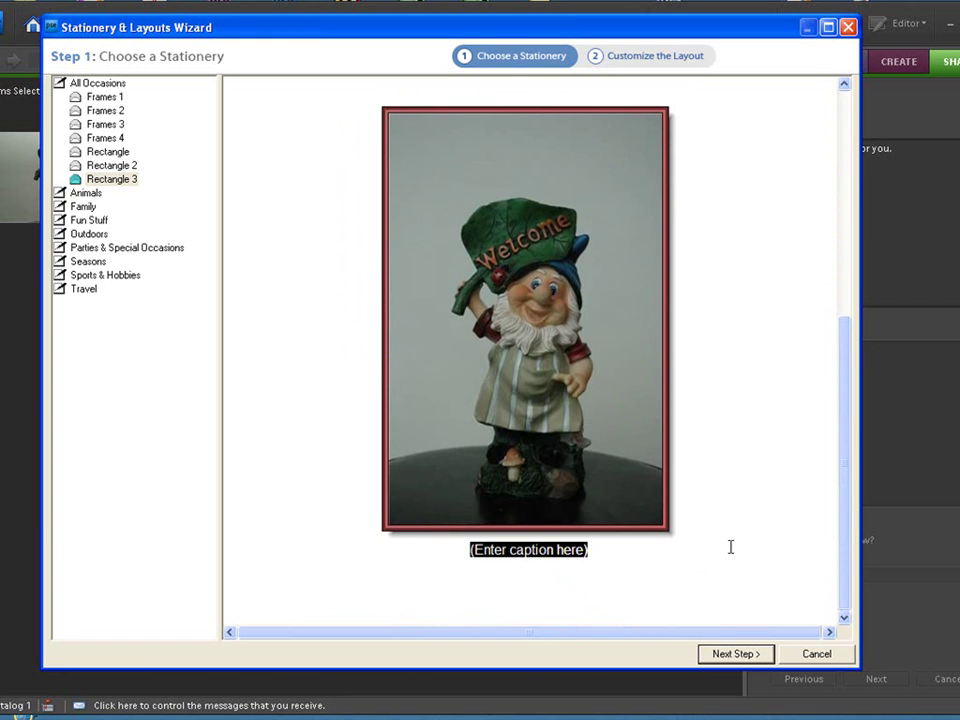
{"action": "type", "text": "Visit Me"}
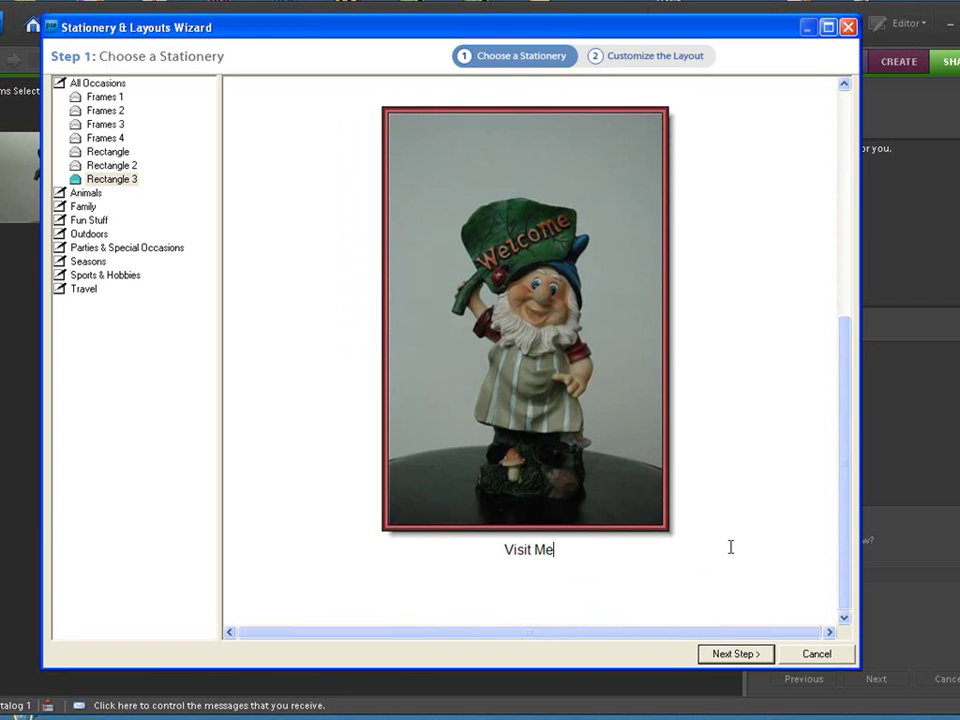
{"action": "type", "text": " Often"}
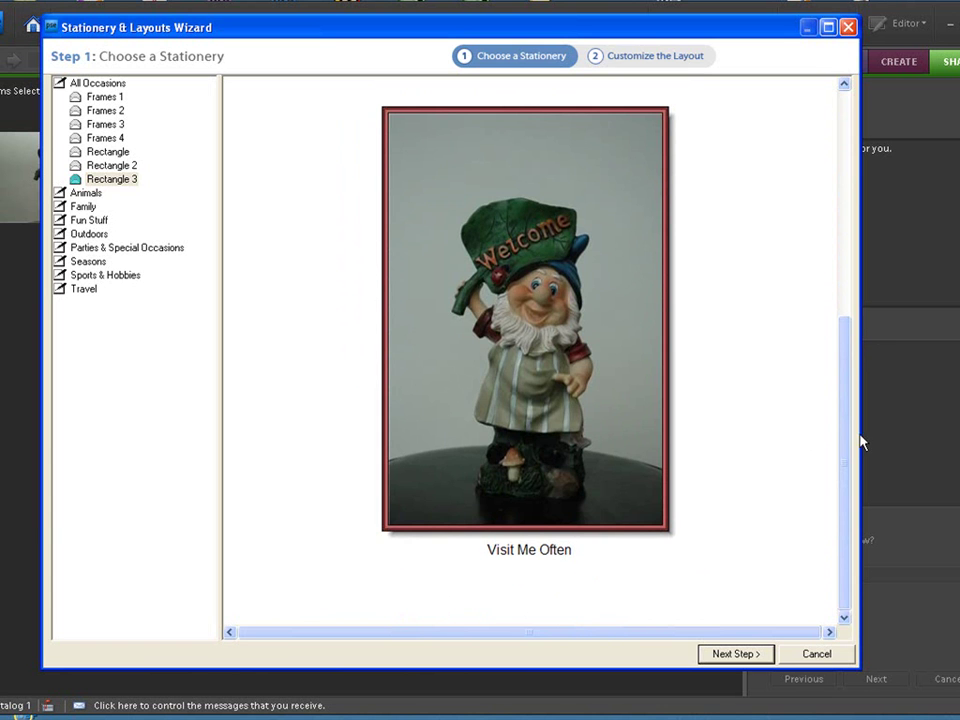
{"action": "left_click_drag", "start_coordinate": [846, 456], "coordinate": [842, 228]}
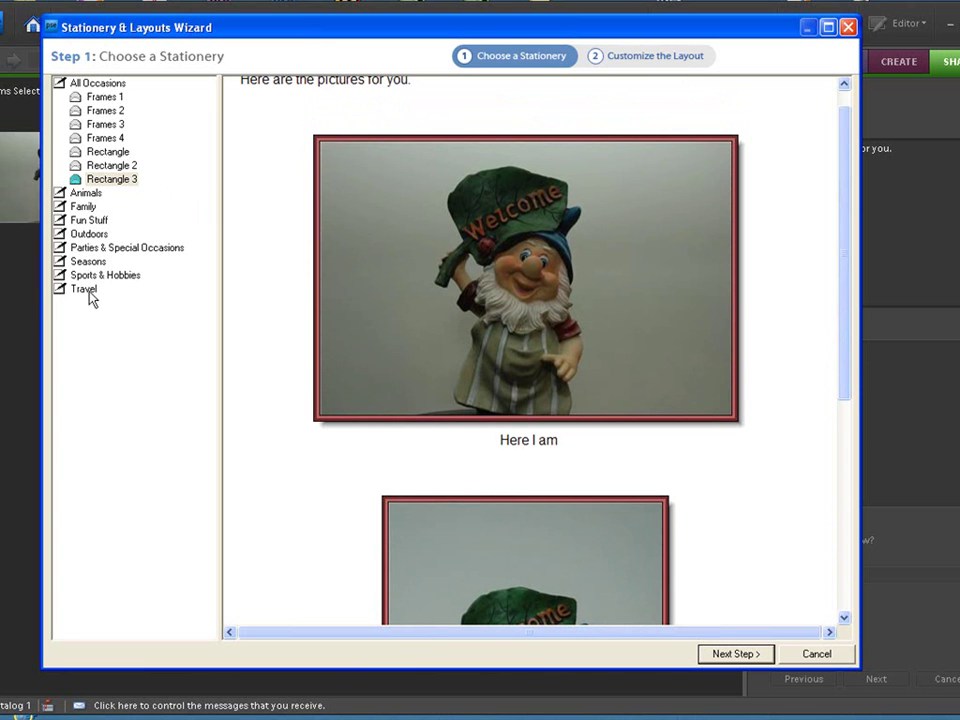
Preview the Frames 1, Frames 2, Flowers, Nature and Winter stationery
{"action": "left_click", "coordinate": [99, 98]}
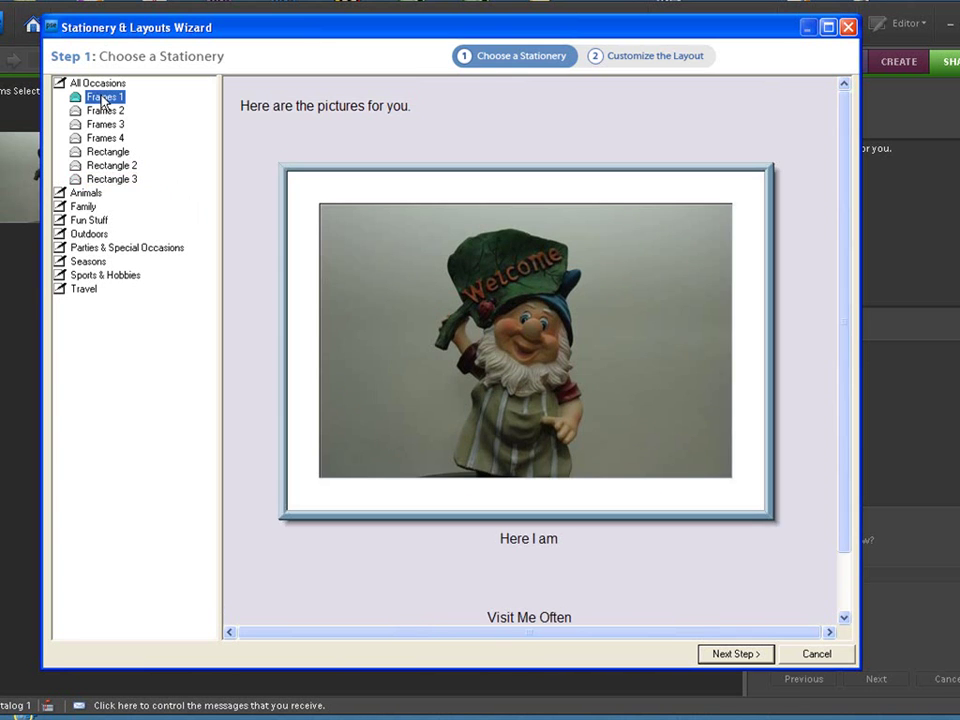
{"action": "left_click", "coordinate": [102, 111]}
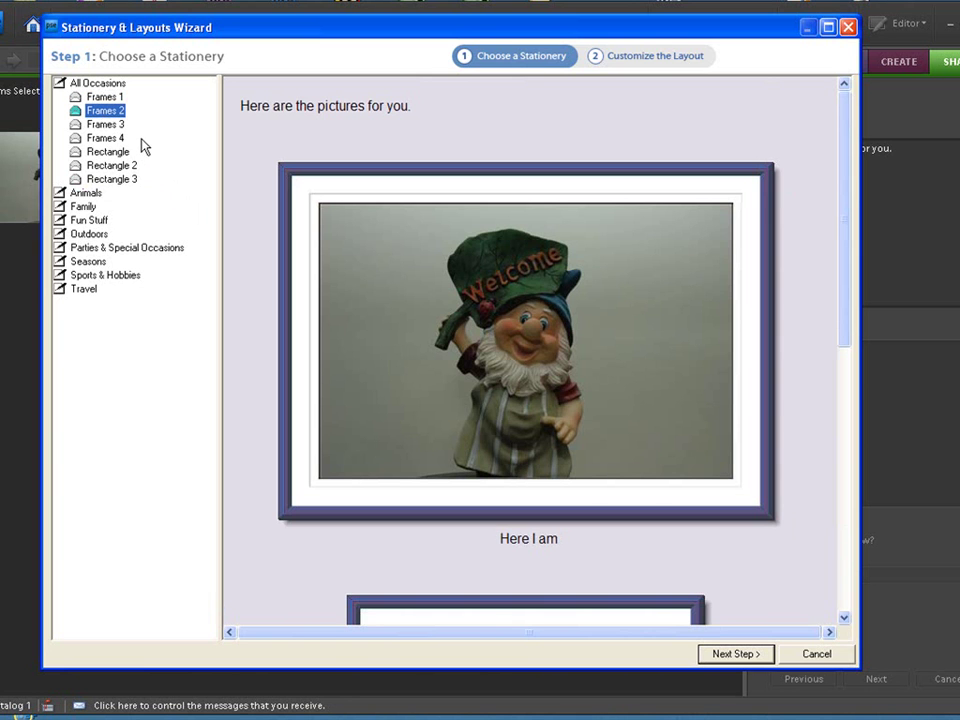
{"action": "left_click", "coordinate": [92, 234]}
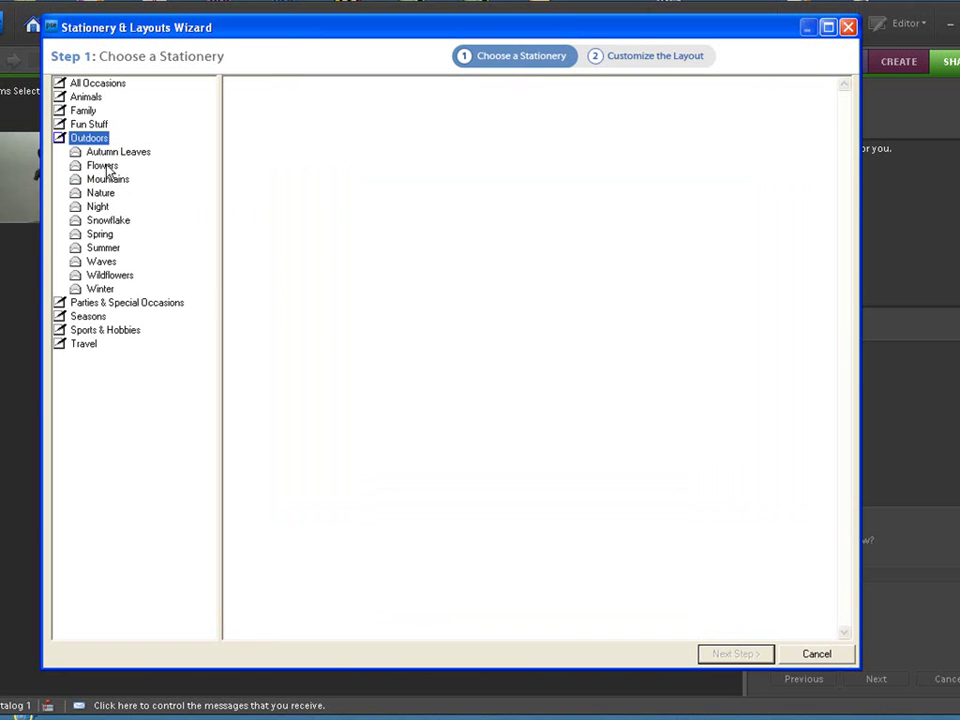
{"action": "left_click", "coordinate": [106, 167]}
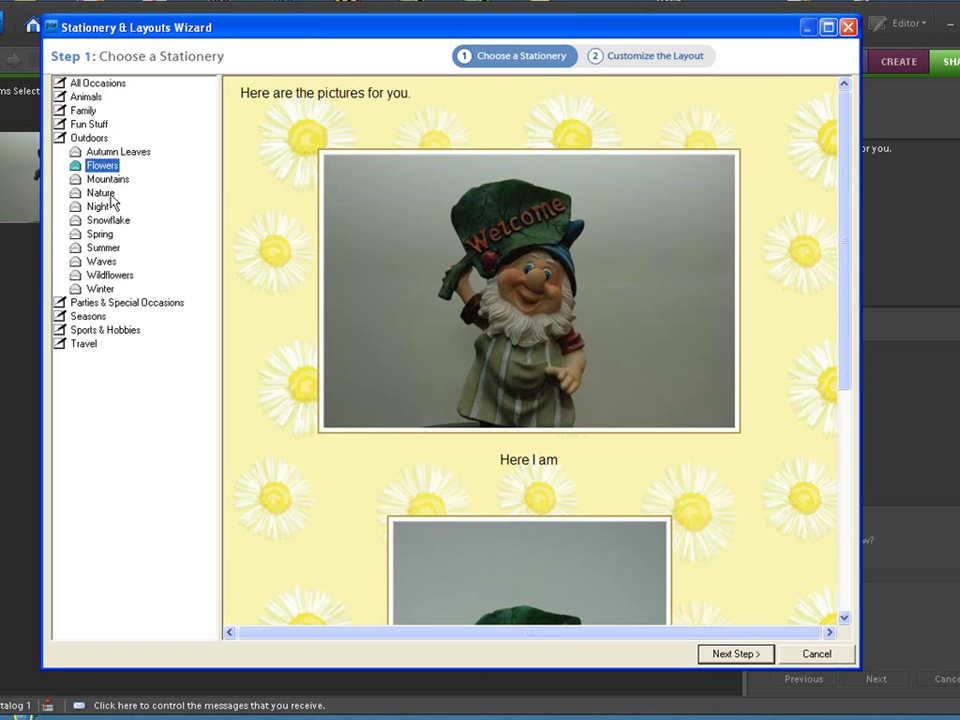
{"action": "left_click", "coordinate": [100, 193]}
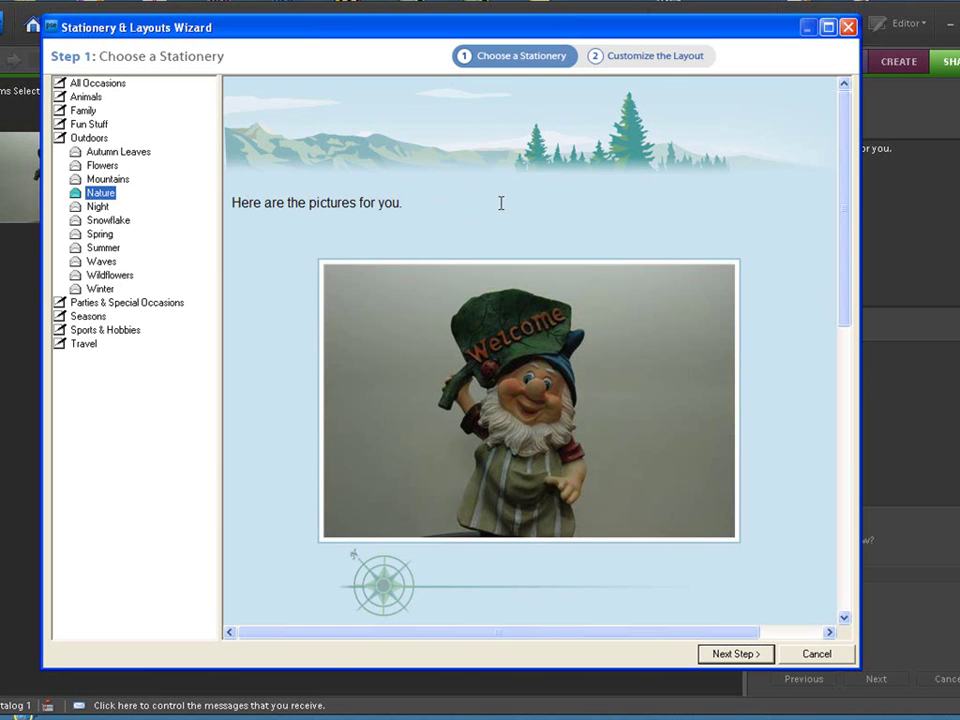
{"action": "left_click", "coordinate": [94, 317]}
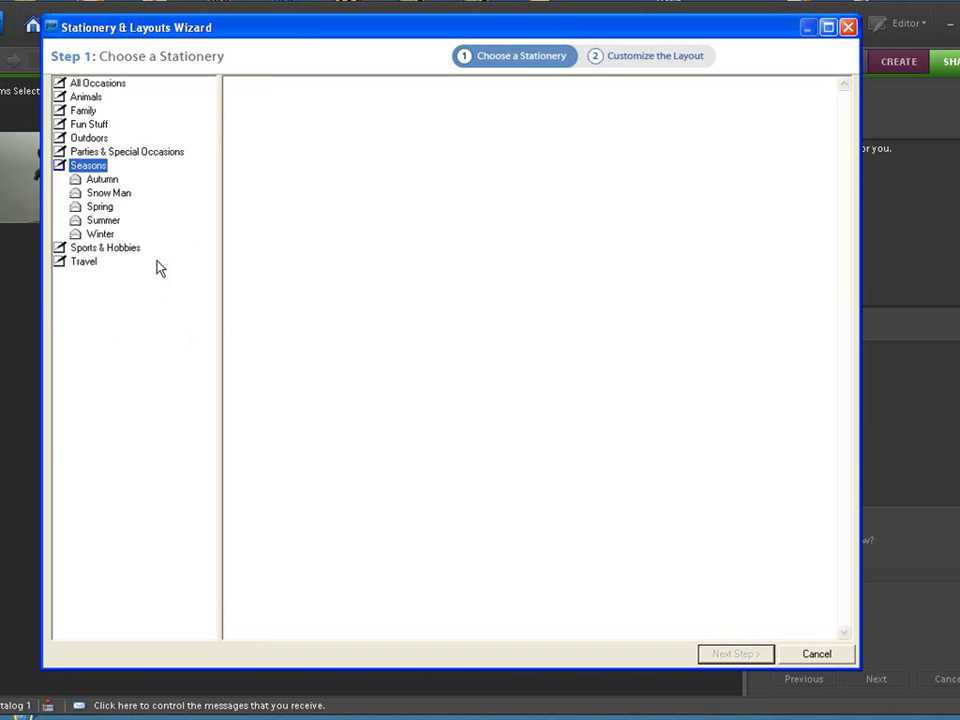
{"action": "left_click", "coordinate": [103, 233]}
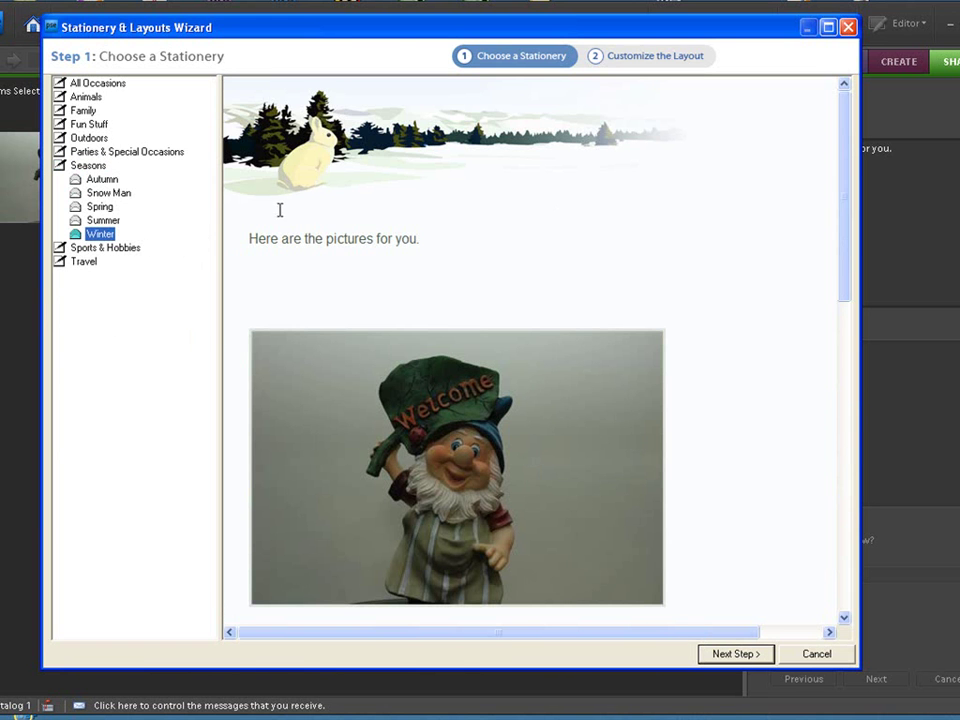
{"action": "left_click_drag", "start_coordinate": [847, 210], "coordinate": [643, 158]}
Preview Birds, then pick Travel > Beach stationery and go to Step 2
{"action": "left_click", "coordinate": [86, 96]}
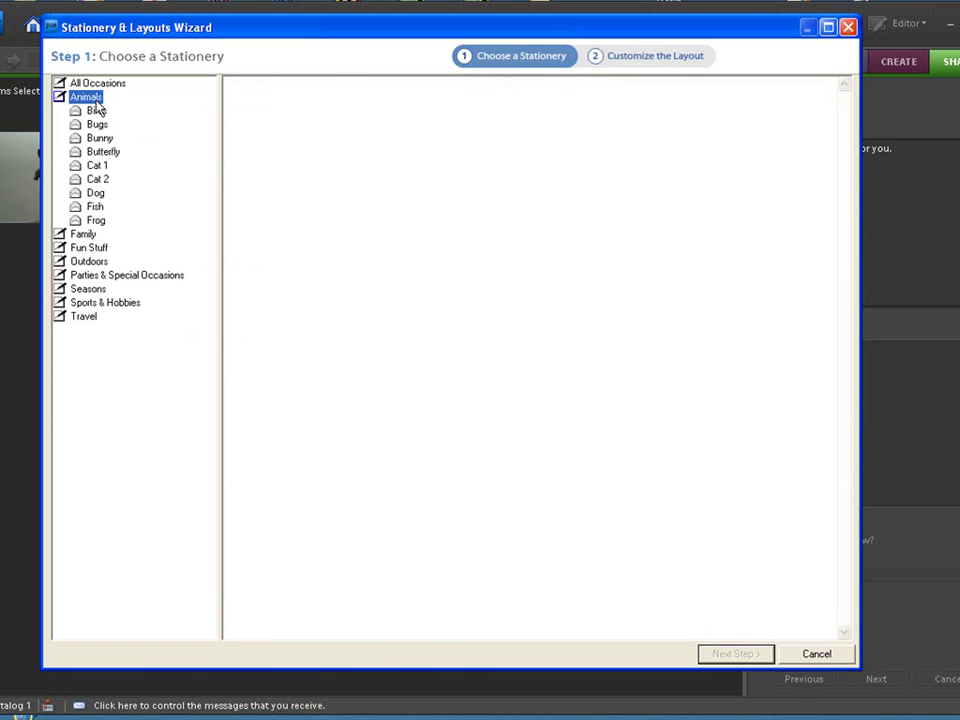
{"action": "left_click", "coordinate": [100, 112]}
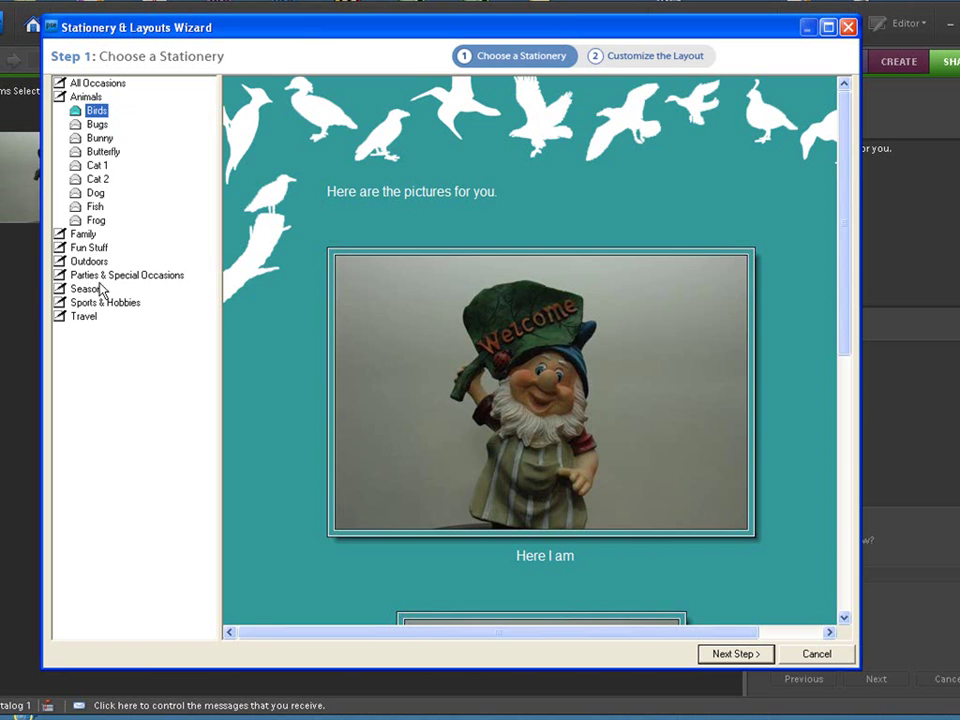
{"action": "left_click", "coordinate": [86, 316]}
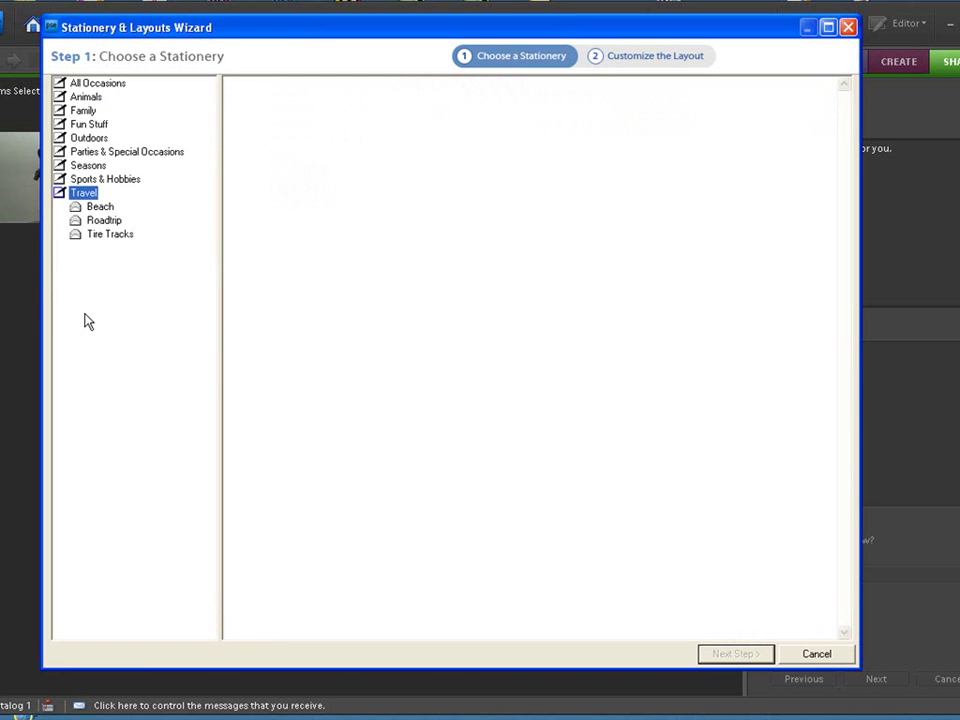
{"action": "left_click", "coordinate": [104, 209]}
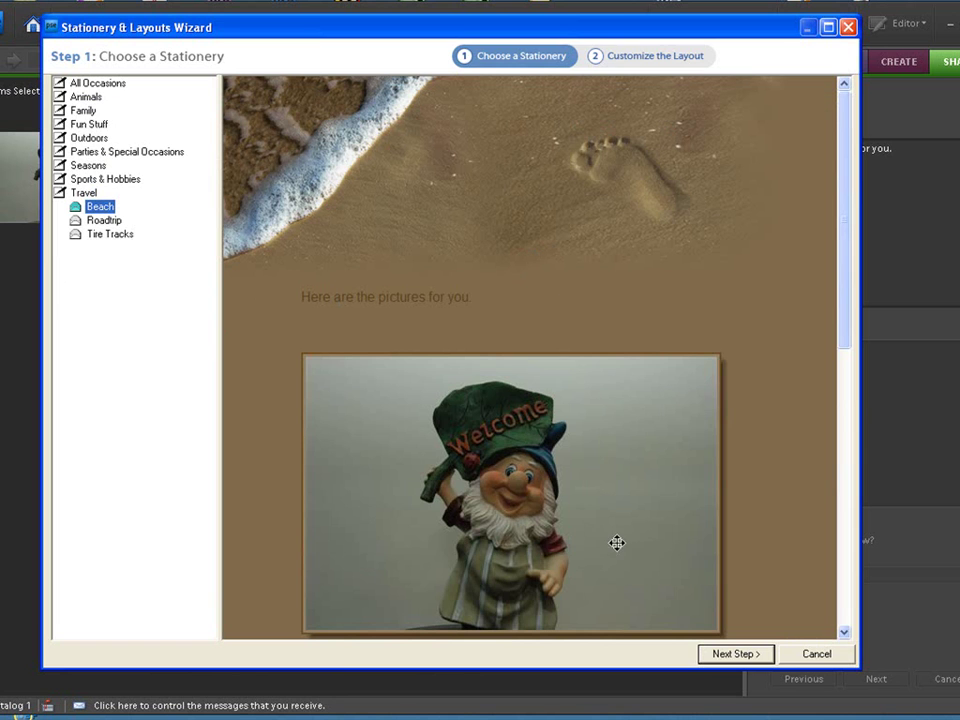
{"action": "left_click", "coordinate": [737, 654]}
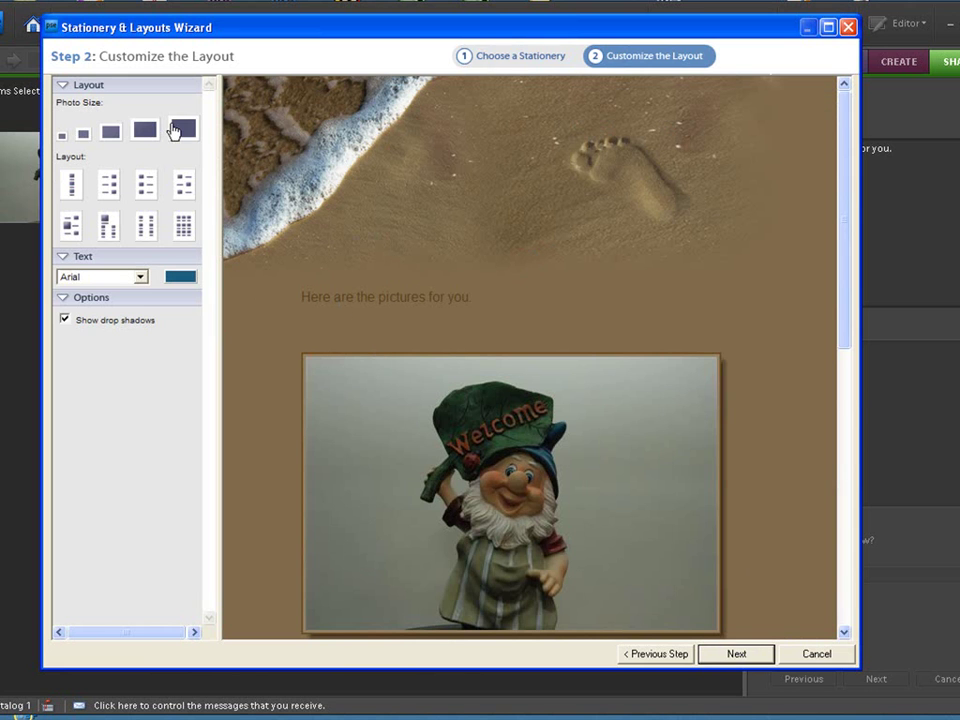
Try larger photo sizes, then settle on the medium photo size
{"action": "left_click", "coordinate": [144, 135]}
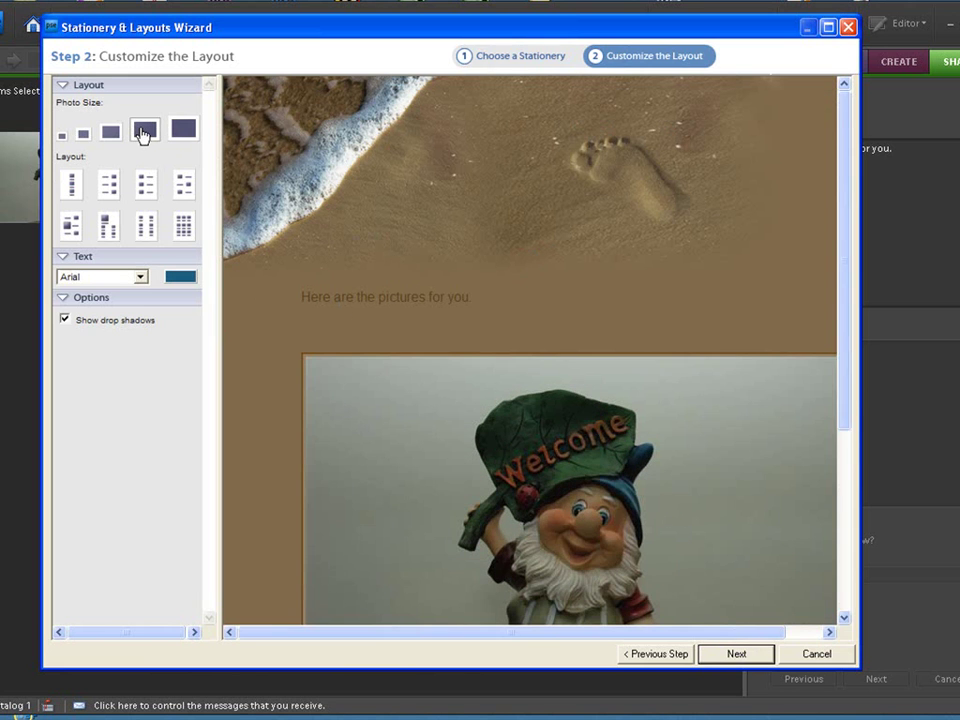
{"action": "left_click_drag", "start_coordinate": [361, 633], "coordinate": [311, 594]}
{"action": "left_click", "coordinate": [184, 130]}
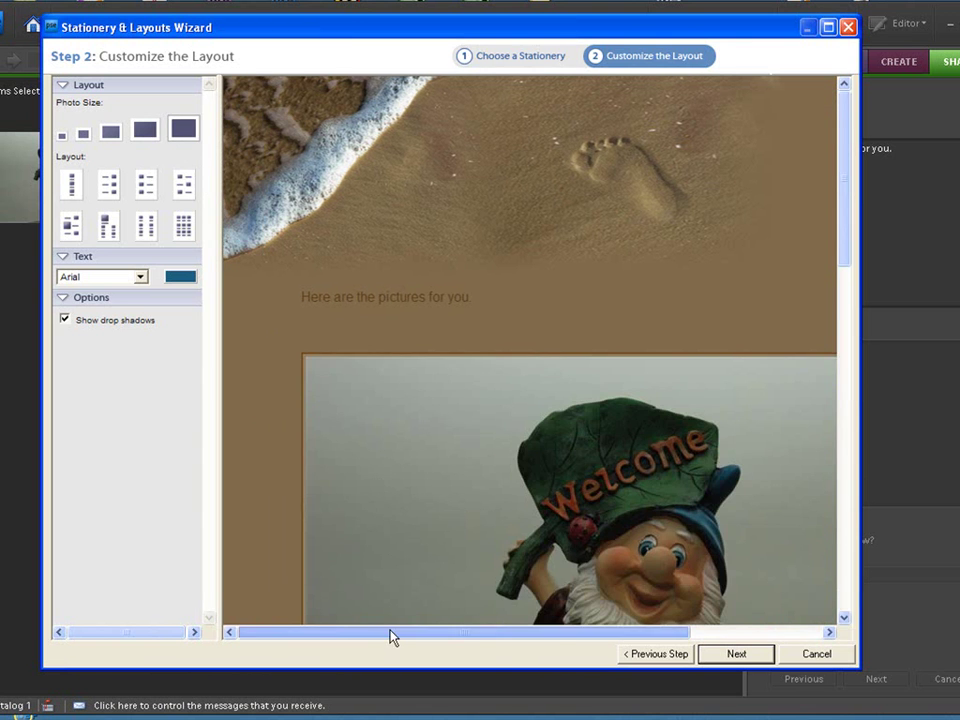
{"action": "left_click_drag", "start_coordinate": [392, 634], "coordinate": [332, 566]}
{"action": "left_click", "coordinate": [111, 130]}
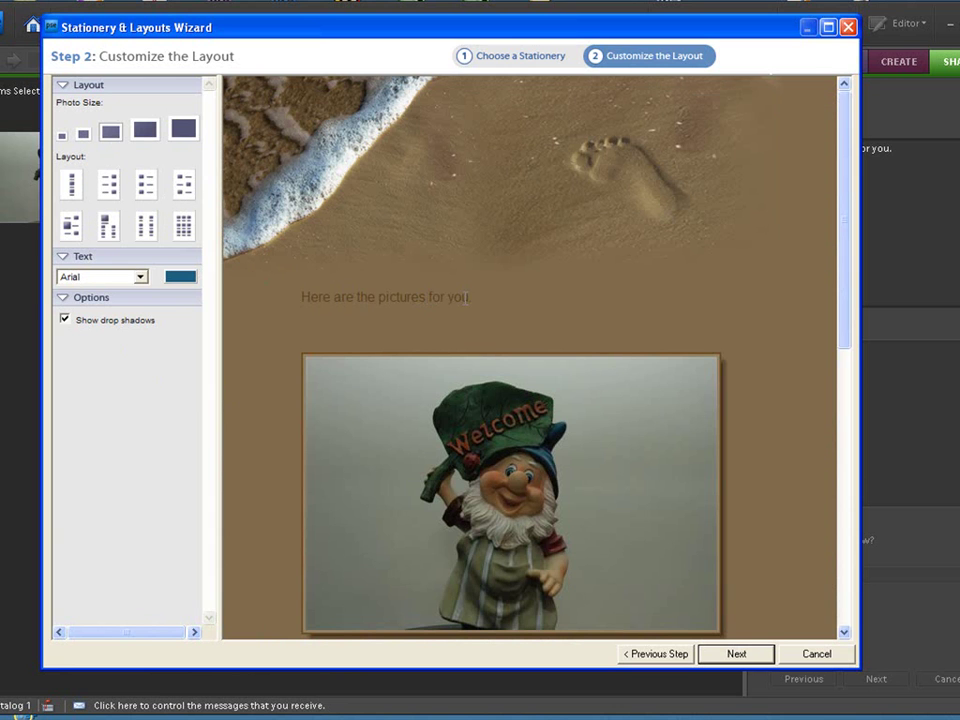
Set the caption font to Comic Sans, keep drop shadows on, and finish into a new message
{"action": "left_click_drag", "start_coordinate": [472, 297], "coordinate": [306, 298]}
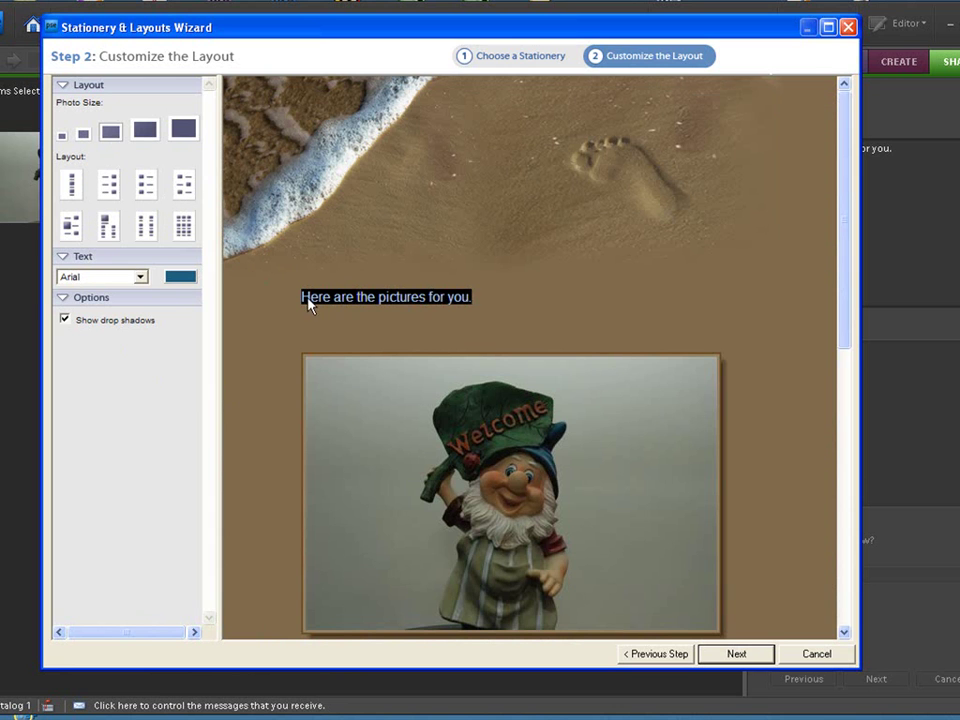
{"action": "left_click", "coordinate": [140, 278]}
{"action": "left_click", "coordinate": [125, 305]}
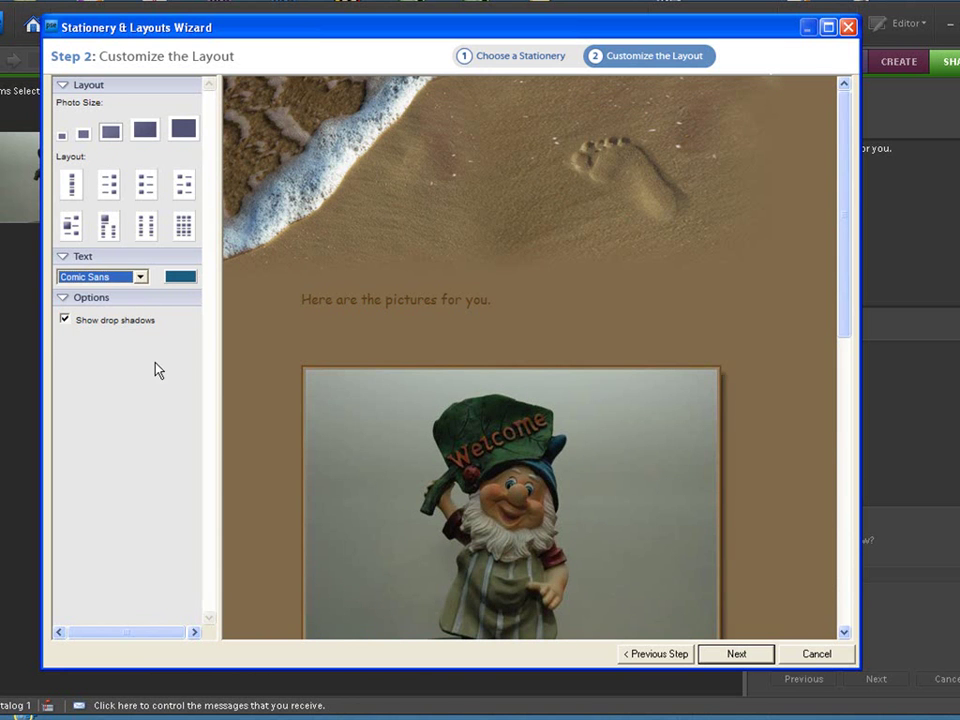
{"action": "left_click", "coordinate": [65, 321]}
{"action": "left_click", "coordinate": [65, 321]}
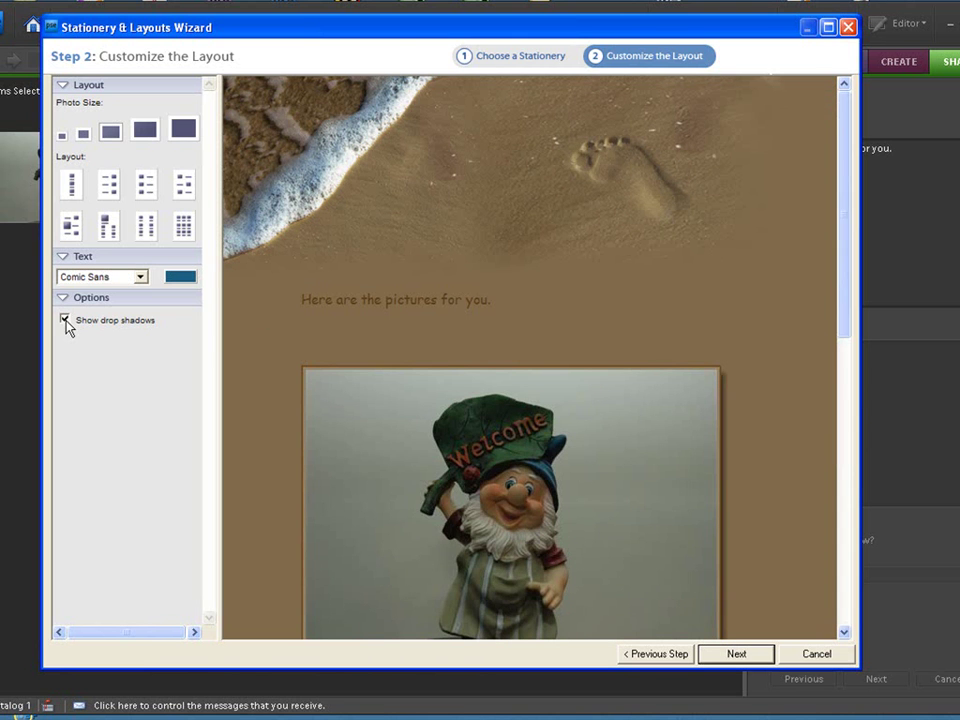
{"action": "left_click", "coordinate": [745, 656]}
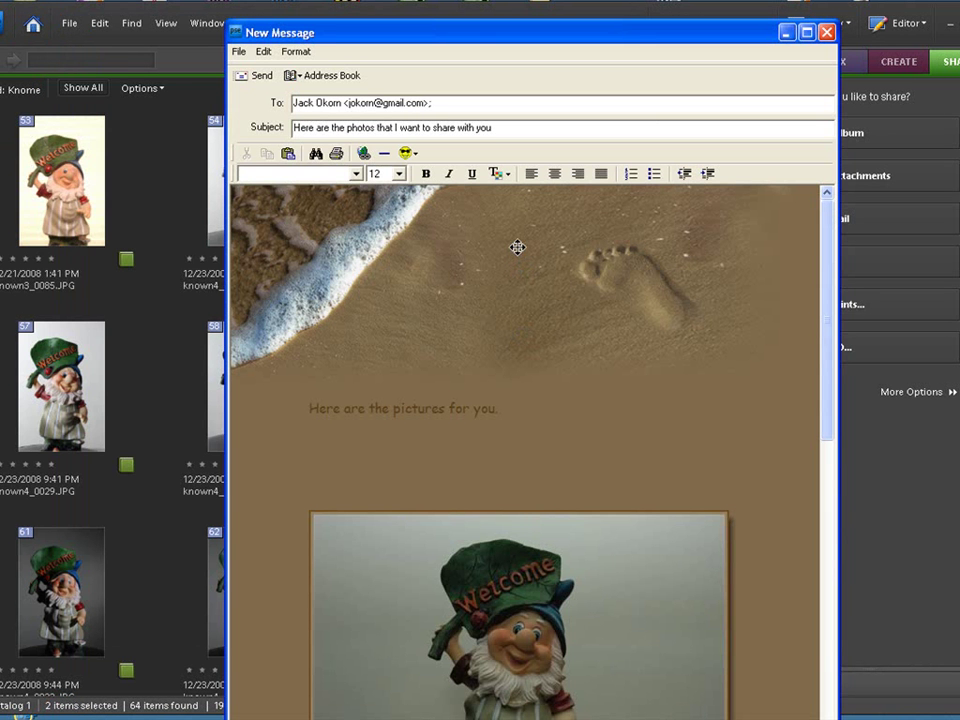
Reposition and shrink the New Message photo mail window
{"action": "left_click_drag", "start_coordinate": [482, 36], "coordinate": [438, 0]}
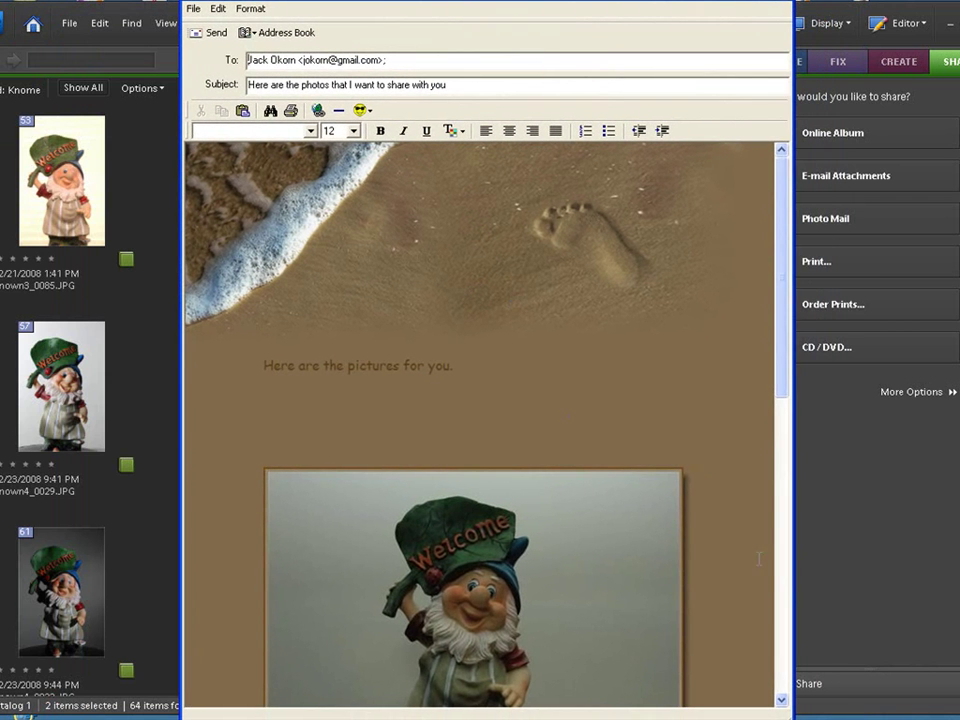
{"action": "left_click_drag", "start_coordinate": [790, 711], "coordinate": [771, 608]}
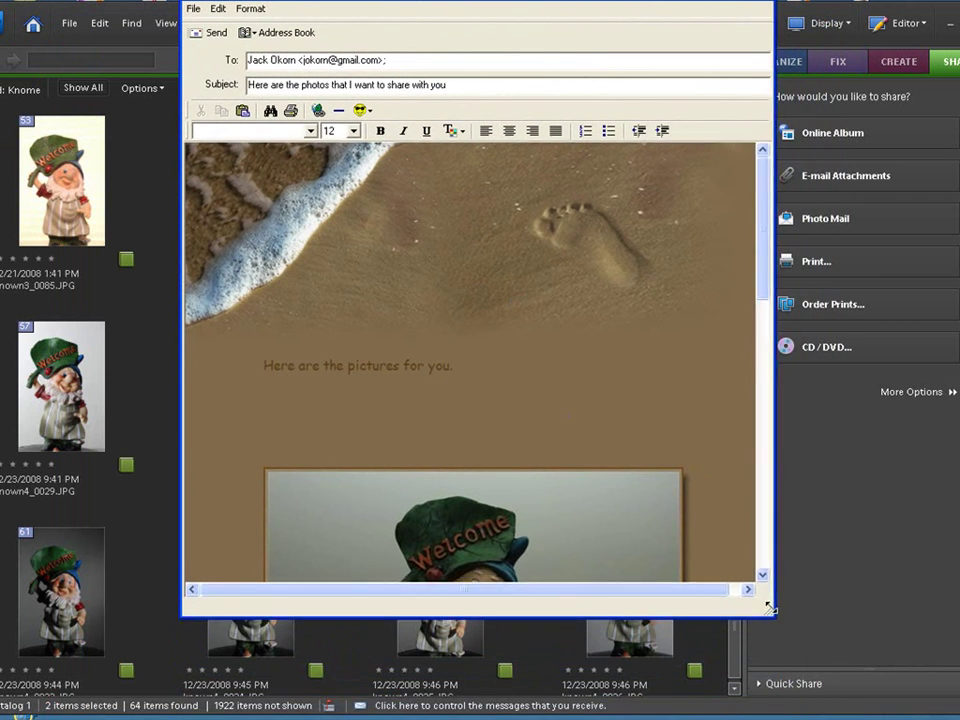
{"action": "left_click_drag", "start_coordinate": [561, 13], "coordinate": [557, 42]}
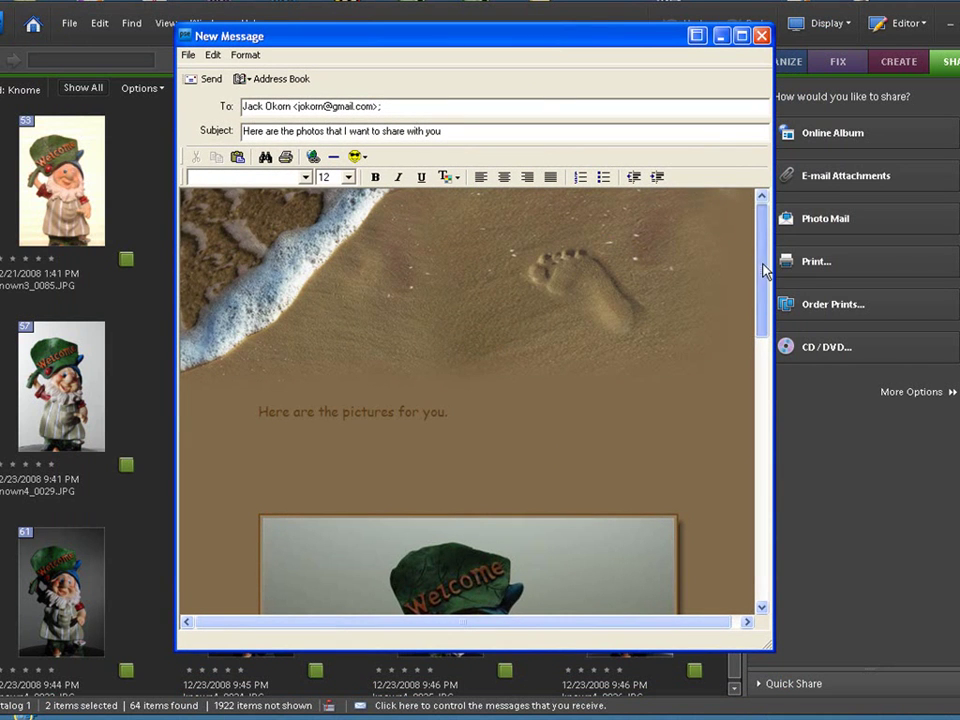
{"action": "left_click_drag", "start_coordinate": [766, 270], "coordinate": [761, 242]}
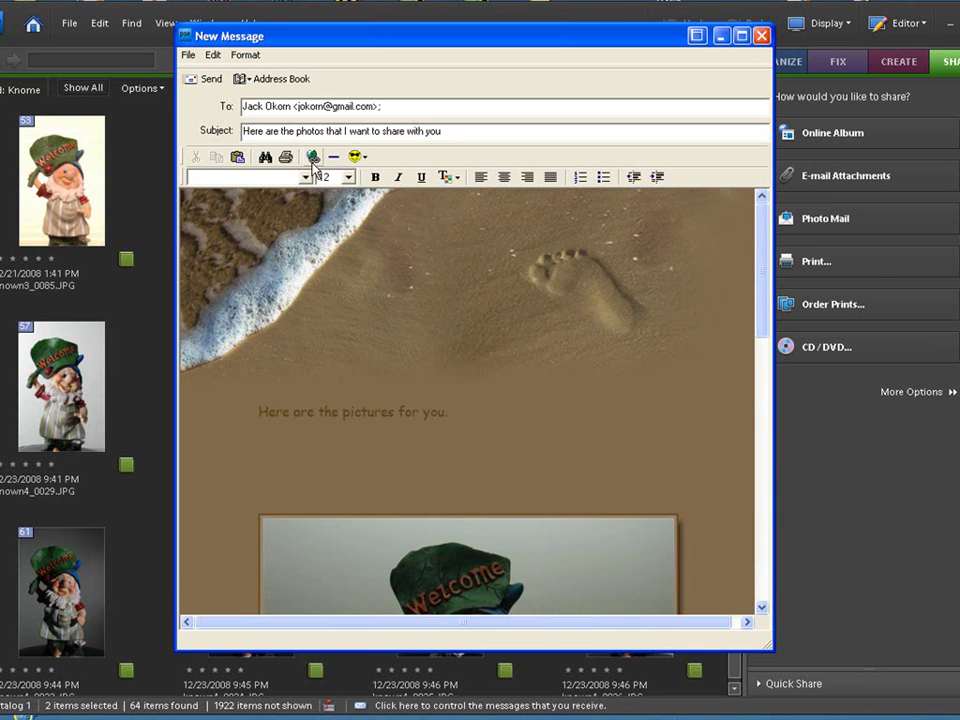
Change the subject to 'New Pictures for you', send the photo mail, and switch to Firefox's Gmail
{"action": "left_click_drag", "start_coordinate": [450, 131], "coordinate": [203, 142]}
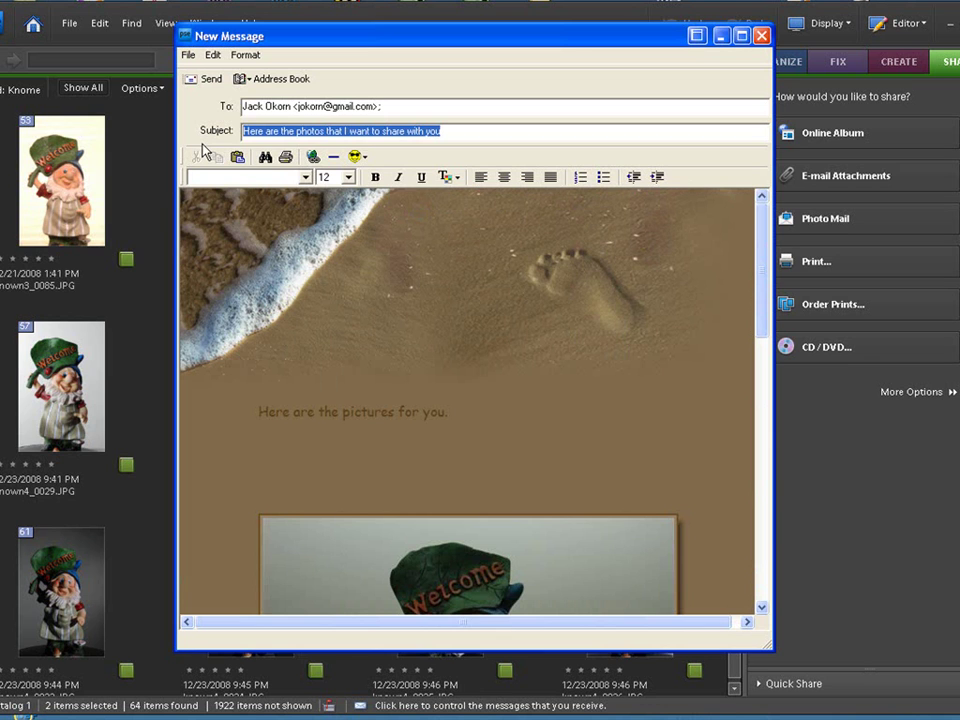
{"action": "type", "text": "N"}
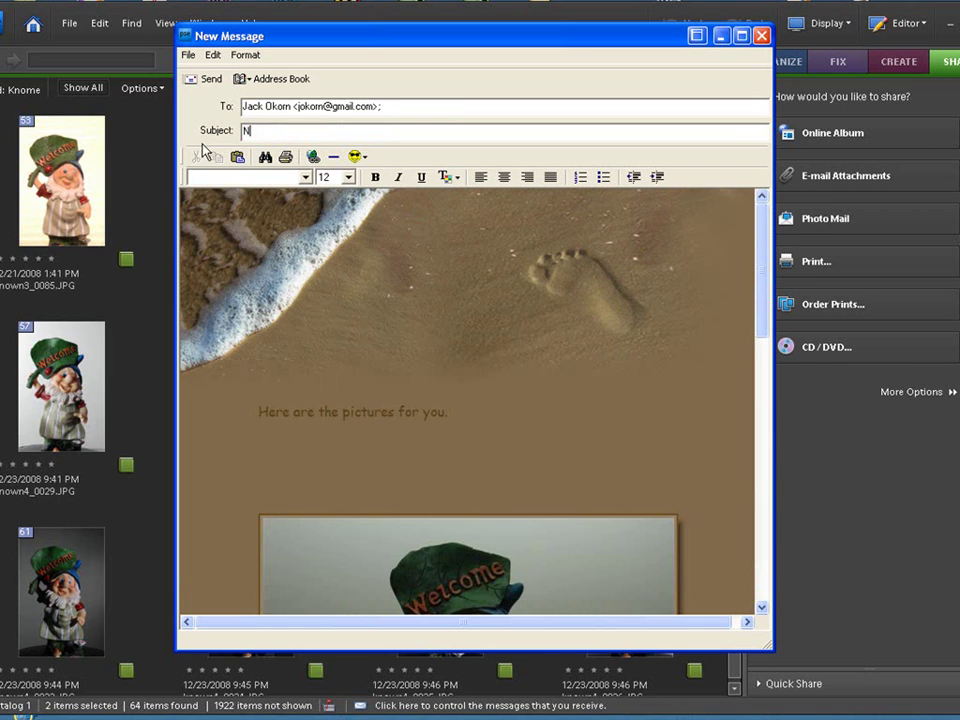
{"action": "type", "text": "ew Pictures for you"}
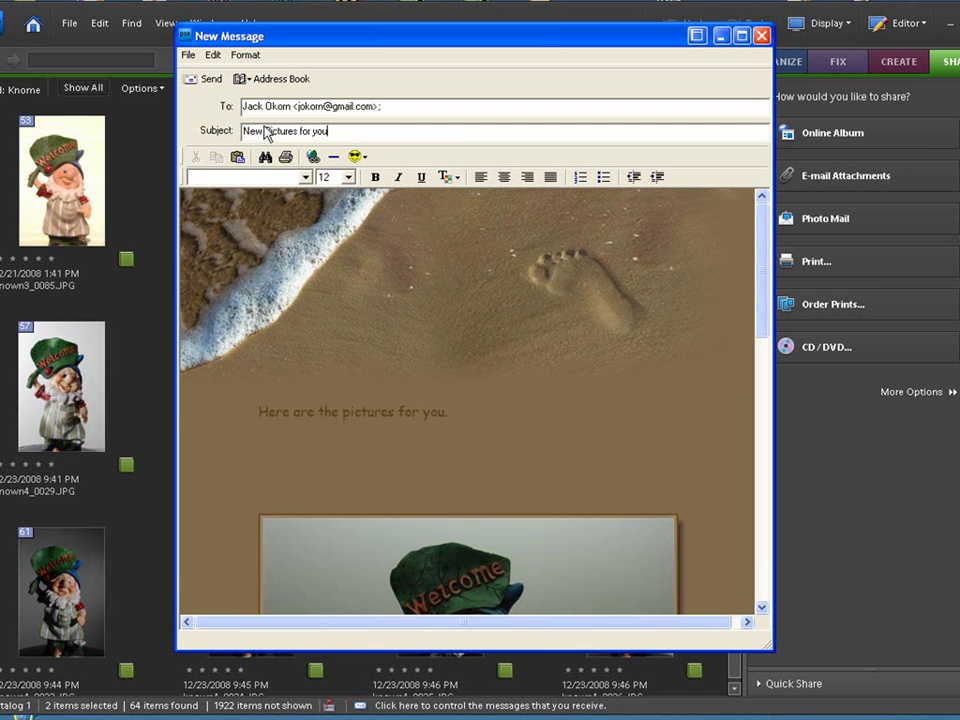
{"action": "left_click", "coordinate": [209, 83]}
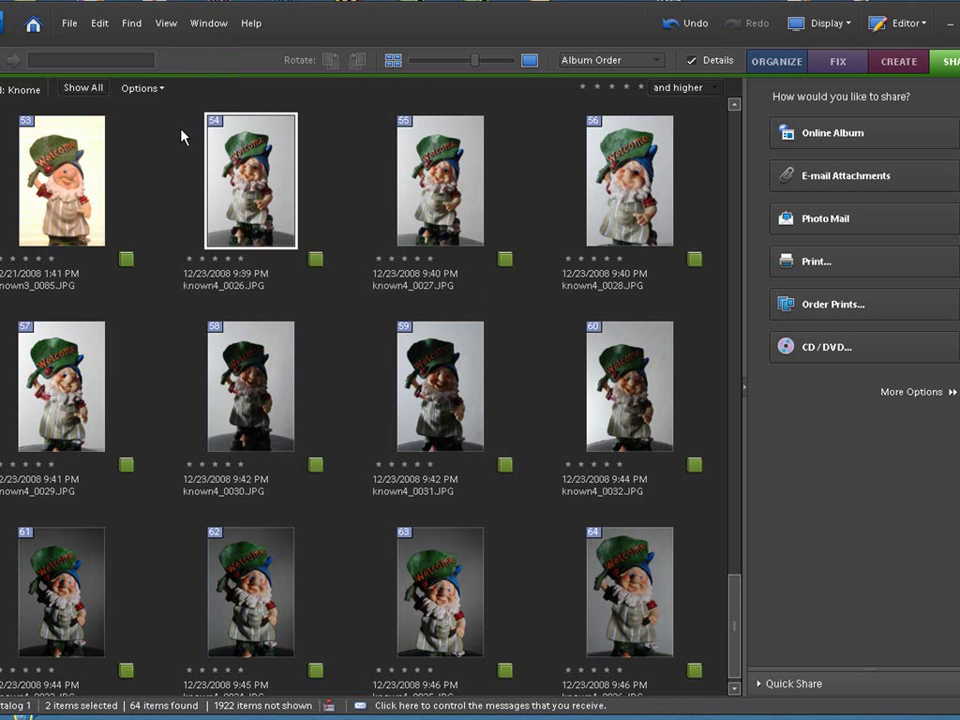
{"action": "key", "text": "alt+Tab"}
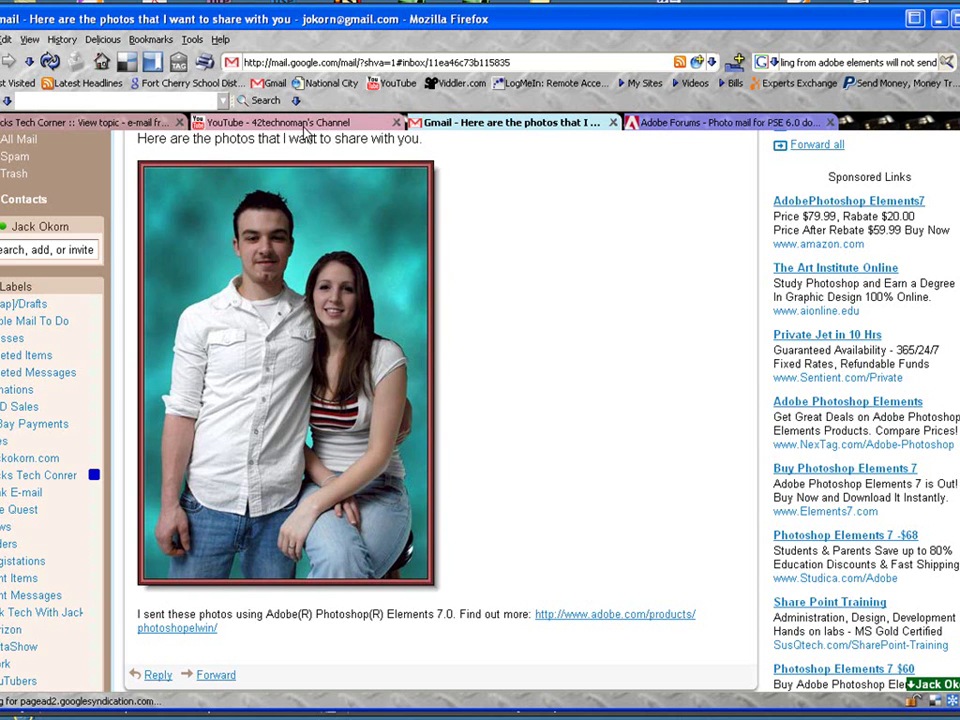
Switch to the 'Jacks Tech Corner :: View topic' tab about e-mailing from Photoshop Elements 6
{"action": "left_click", "coordinate": [90, 122]}
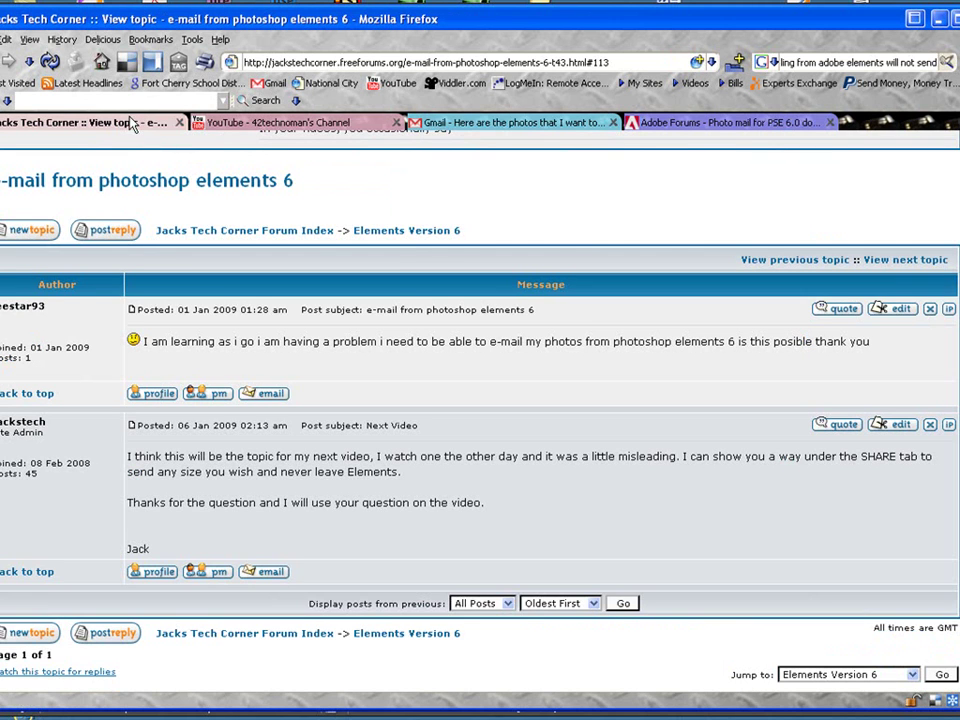